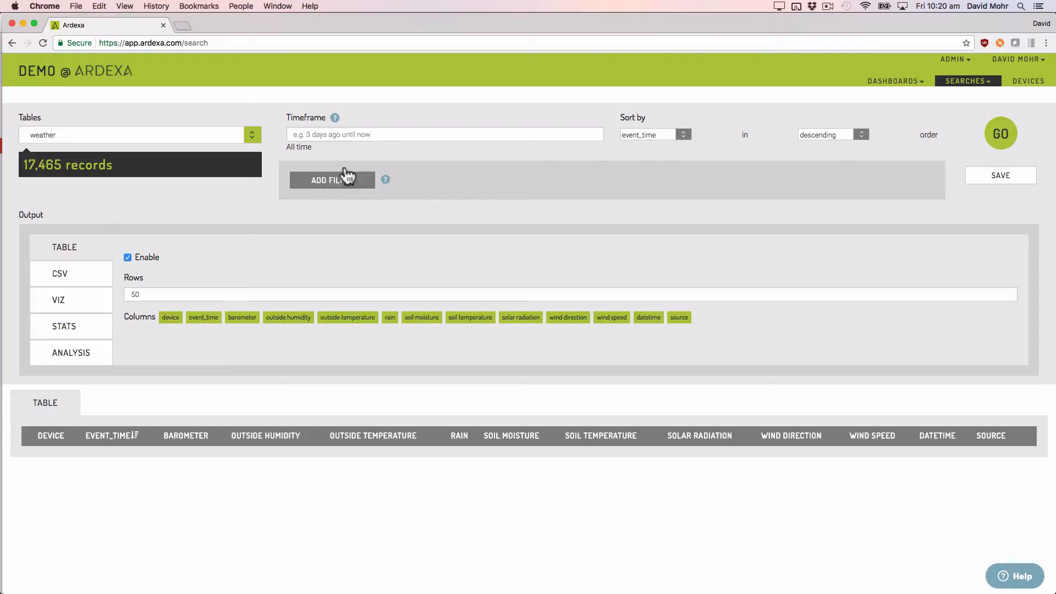
# Step: Run the search on the weather table and look through the returned records
pyautogui.click(1010, 142)
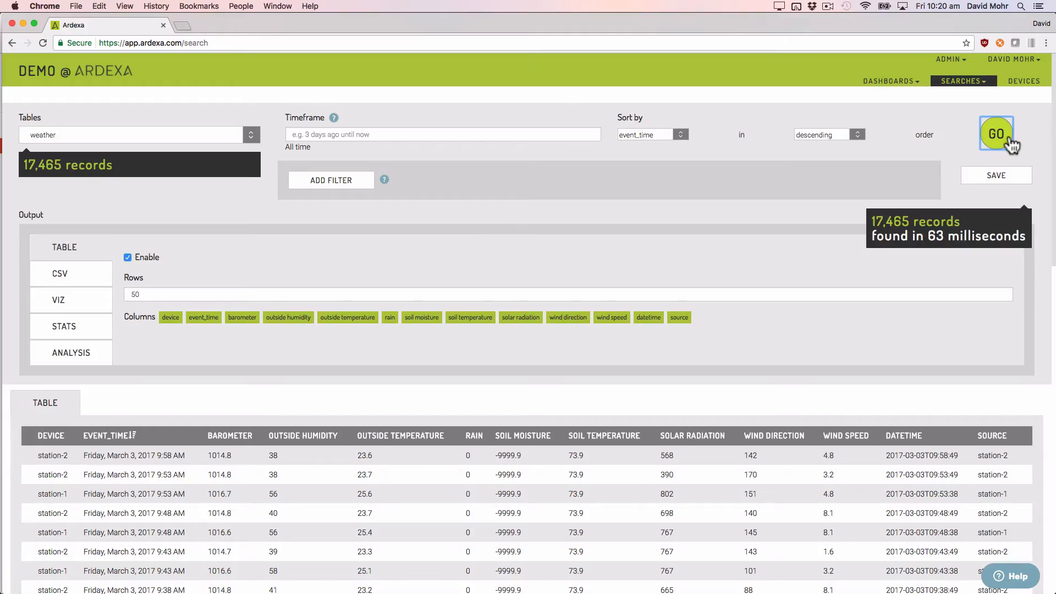
pyautogui.scroll(-15, 1012, 144)
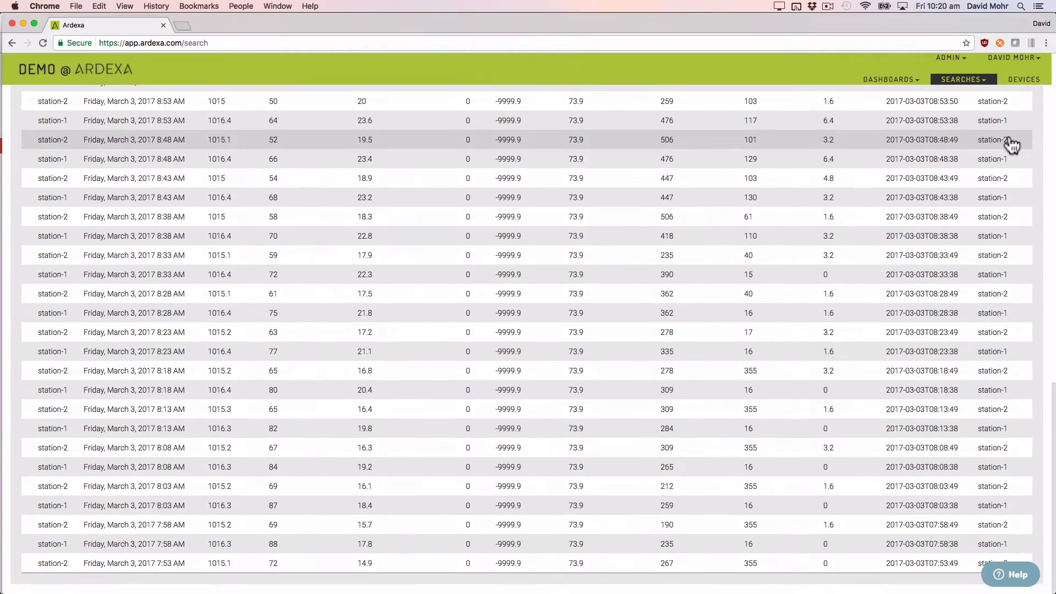
pyautogui.scroll(15, 1012, 144)
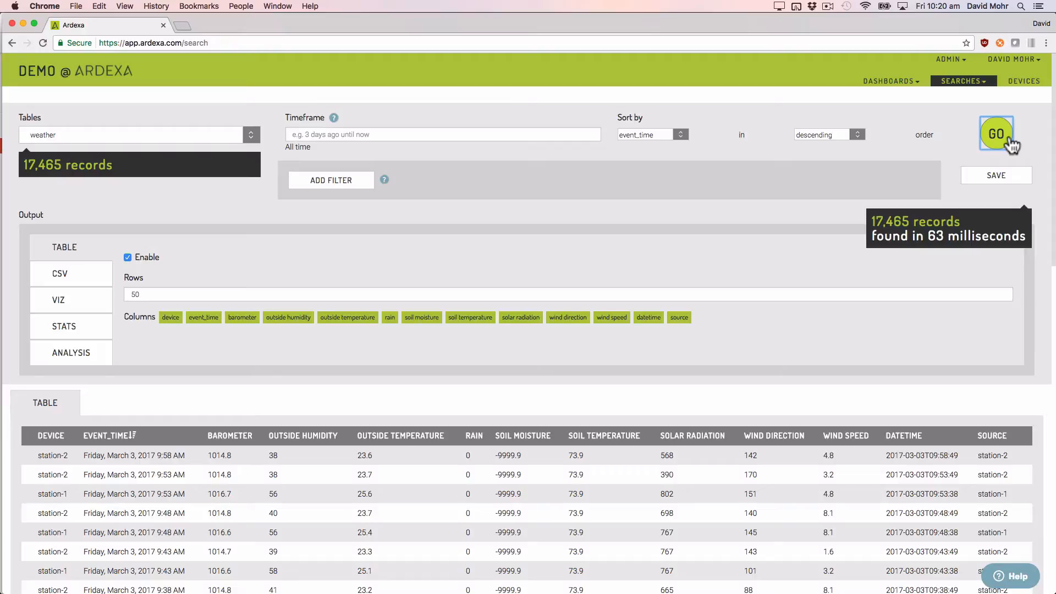
# Step: Add a filter for device = station-1, rerun the search and review the filtered records
pyautogui.click(361, 180)
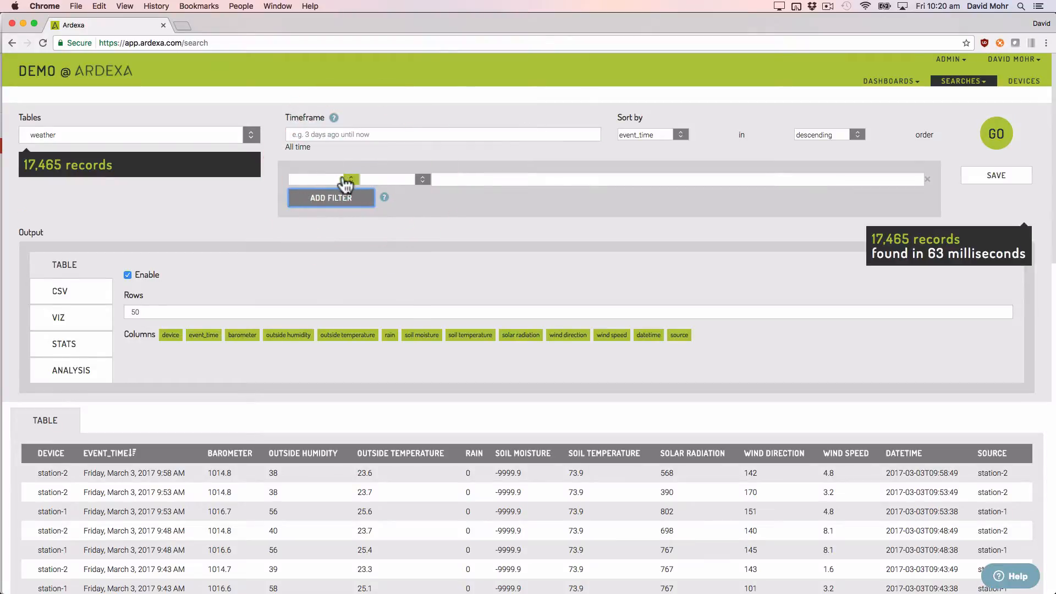
pyautogui.click(339, 179)
pyautogui.click(311, 223)
pyautogui.click(385, 180)
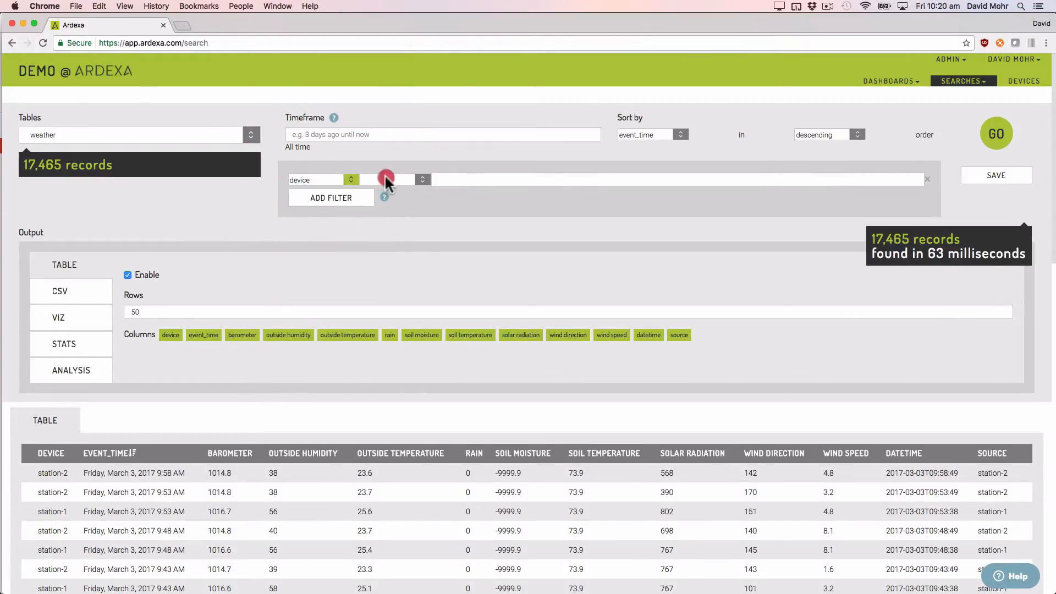
pyautogui.click(384, 210)
pyautogui.click(452, 179)
pyautogui.write('statio')
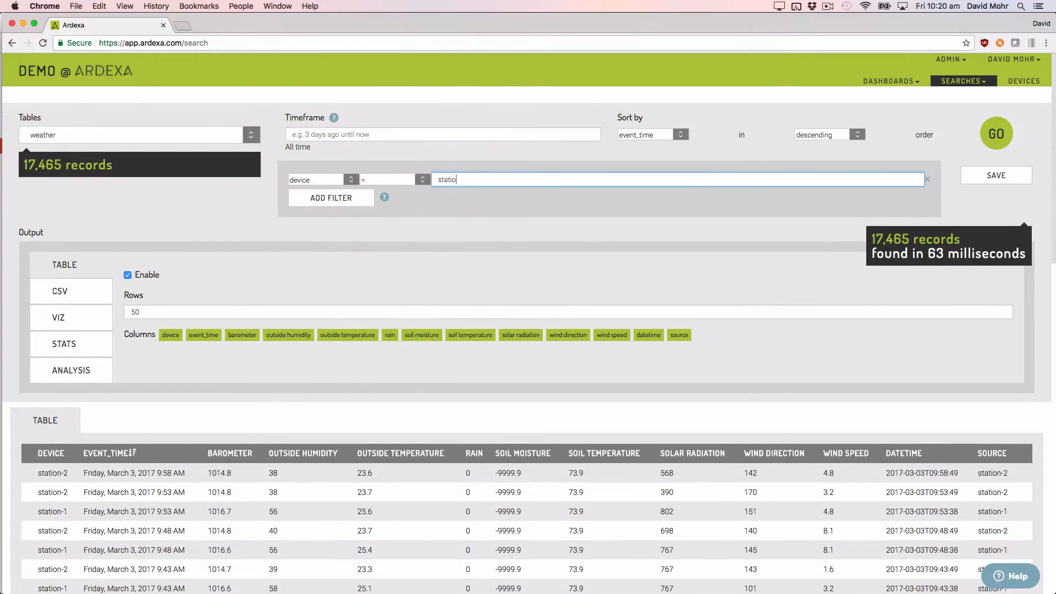
pyautogui.write('n-1')
pyautogui.click(990, 140)
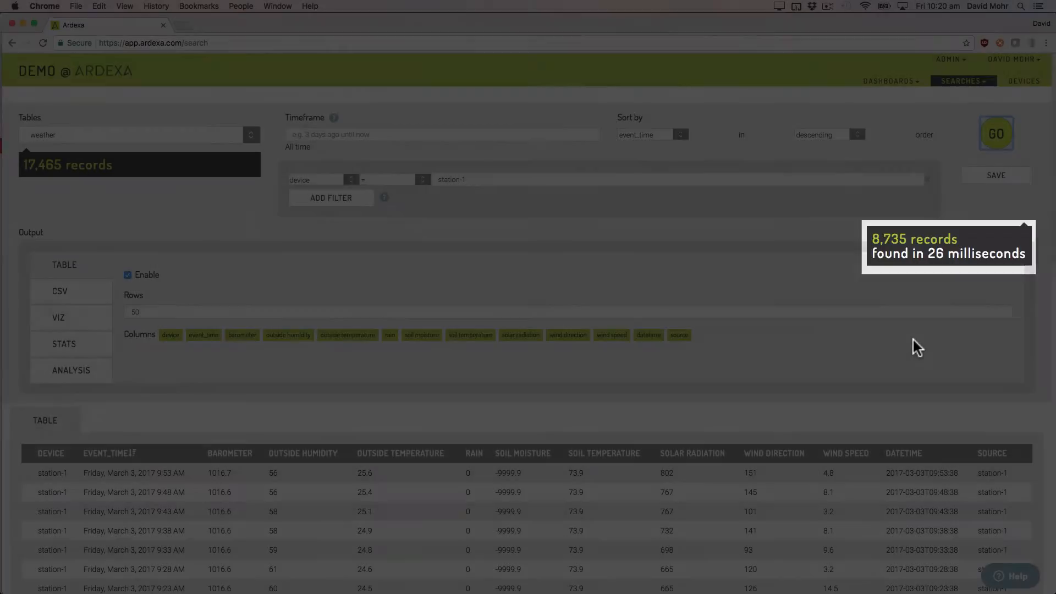
pyautogui.scroll(-12, 913, 340)
pyautogui.scroll(15, 914, 342)
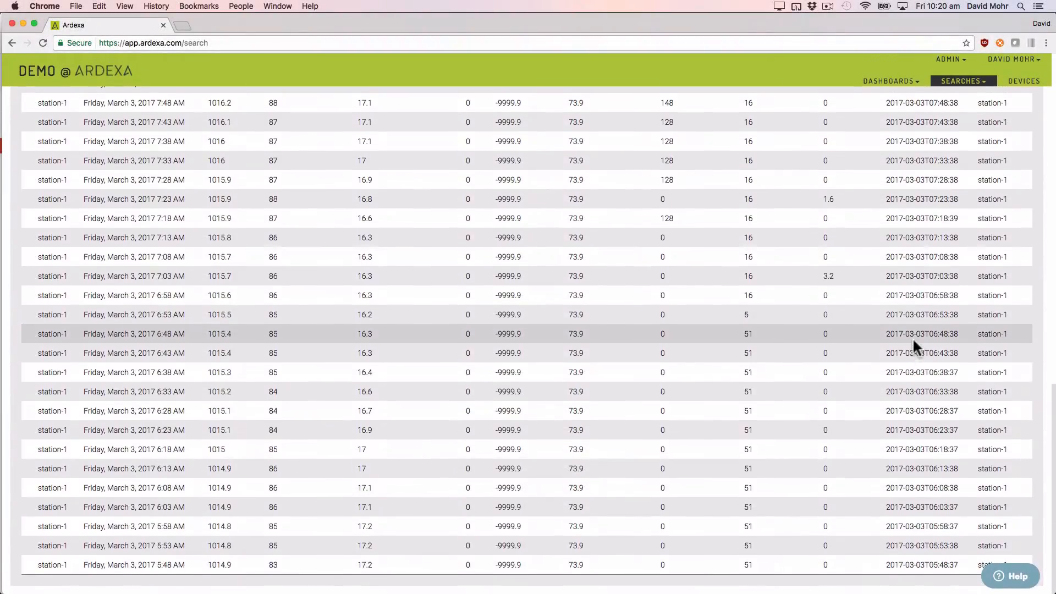
pyautogui.scroll(-1, 913, 341)
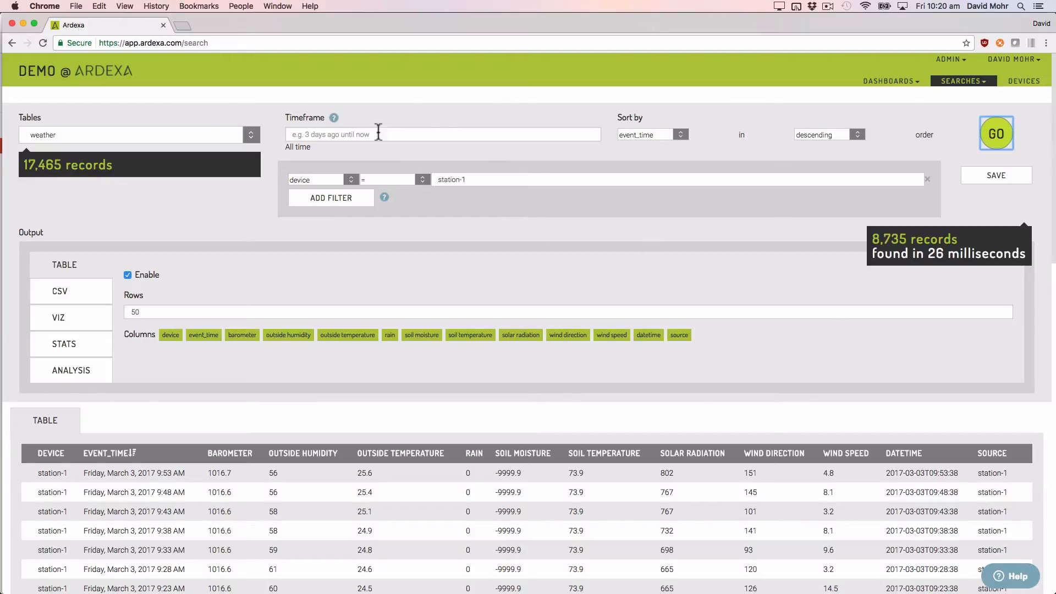
# Step: Limit the search timeframe to "3 days ago", rerun it and review the records
pyautogui.moveTo(335, 118)
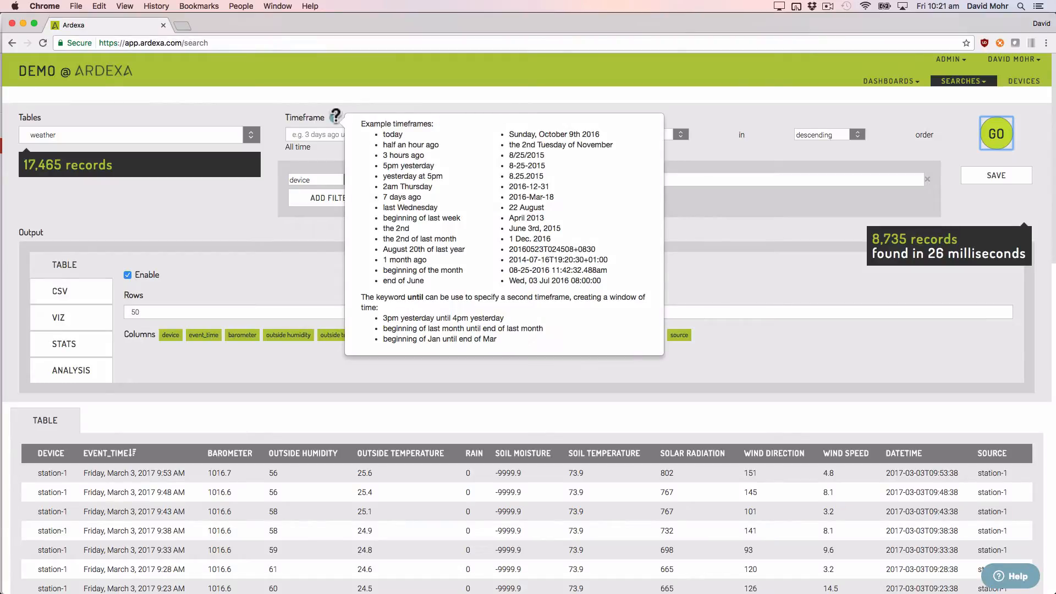
pyautogui.click(322, 132)
pyautogui.write('3')
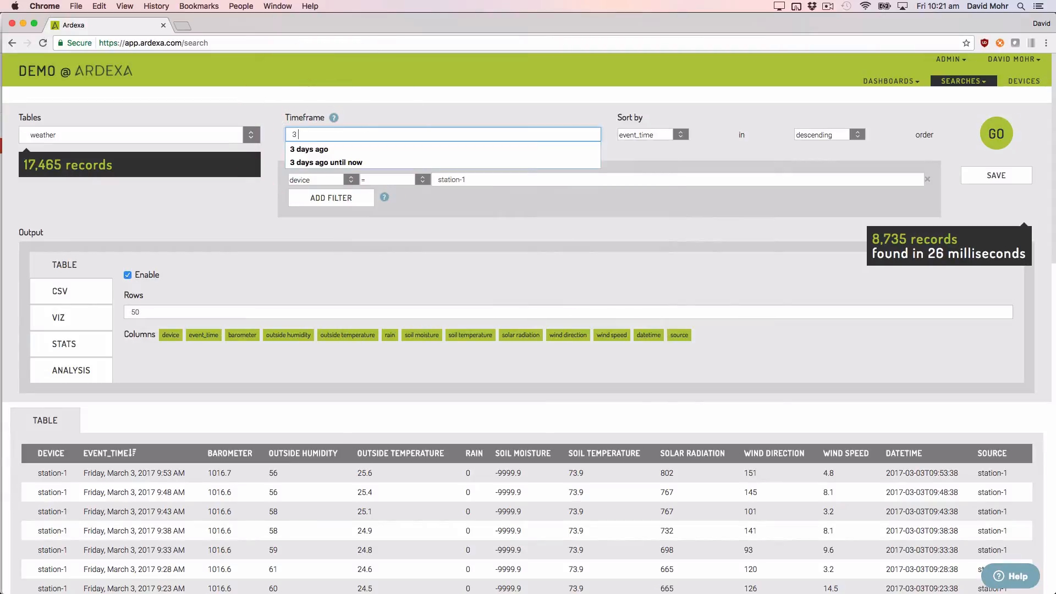
pyautogui.write(' days ago')
pyautogui.click(992, 137)
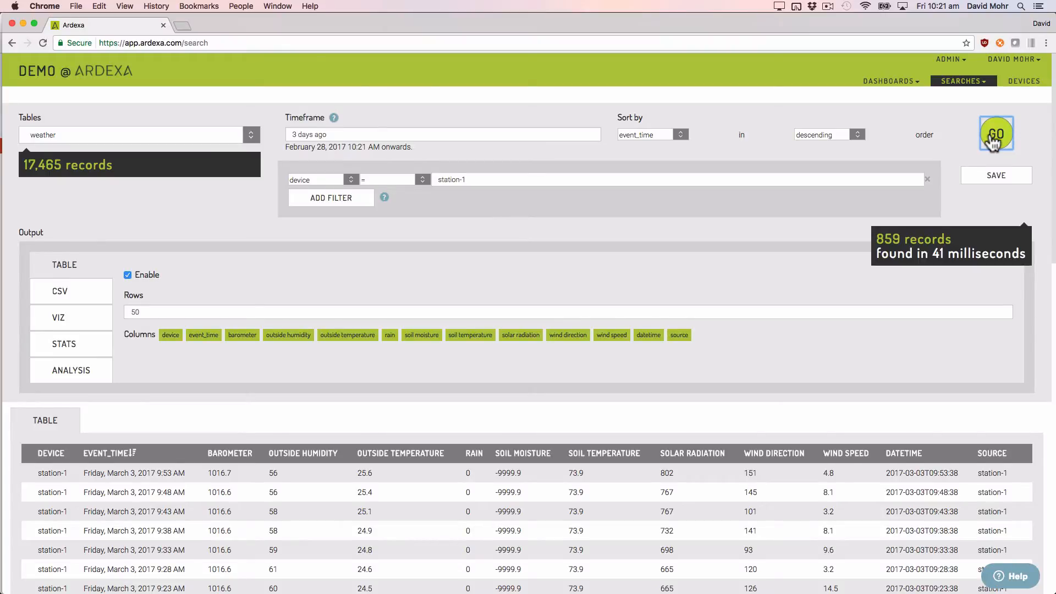
pyautogui.scroll(-5, 993, 141)
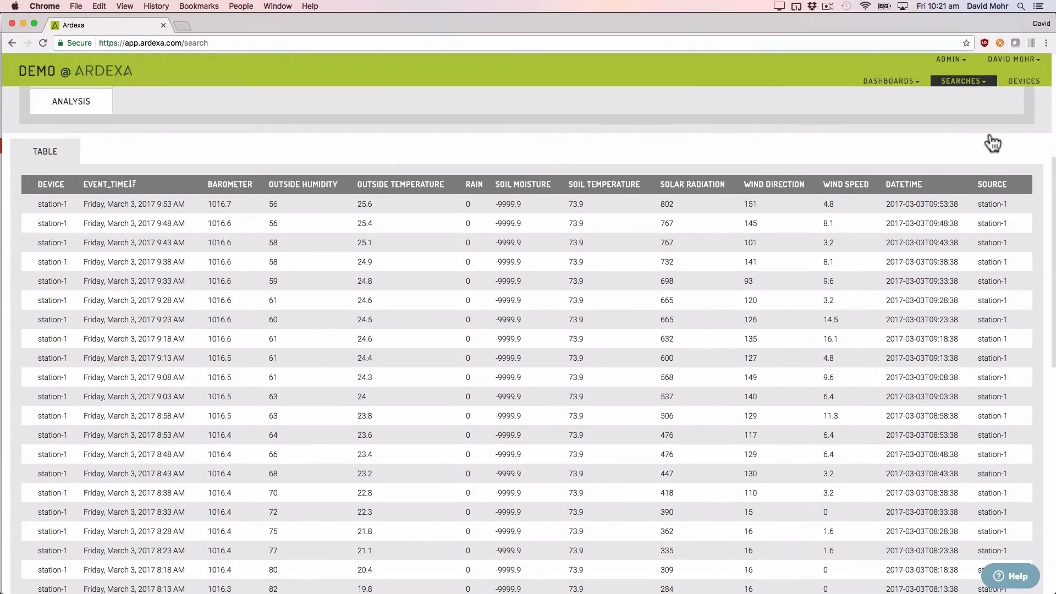
pyautogui.scroll(5, 993, 142)
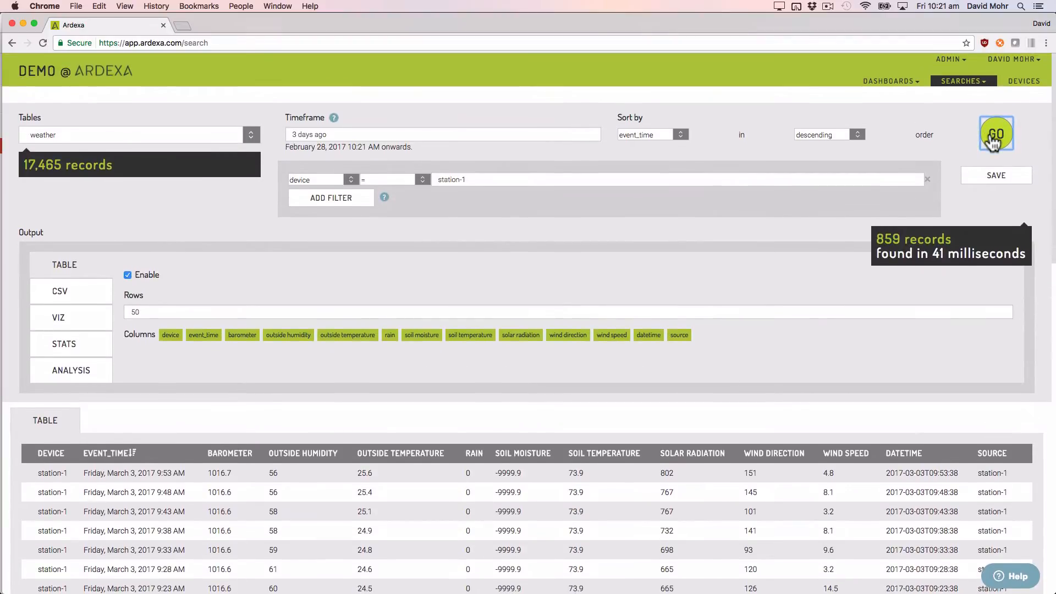
# Step: Sort the records by event_time in ascending order, rerun the search and review the table
pyautogui.click(854, 138)
pyautogui.click(846, 156)
pyautogui.click(1004, 135)
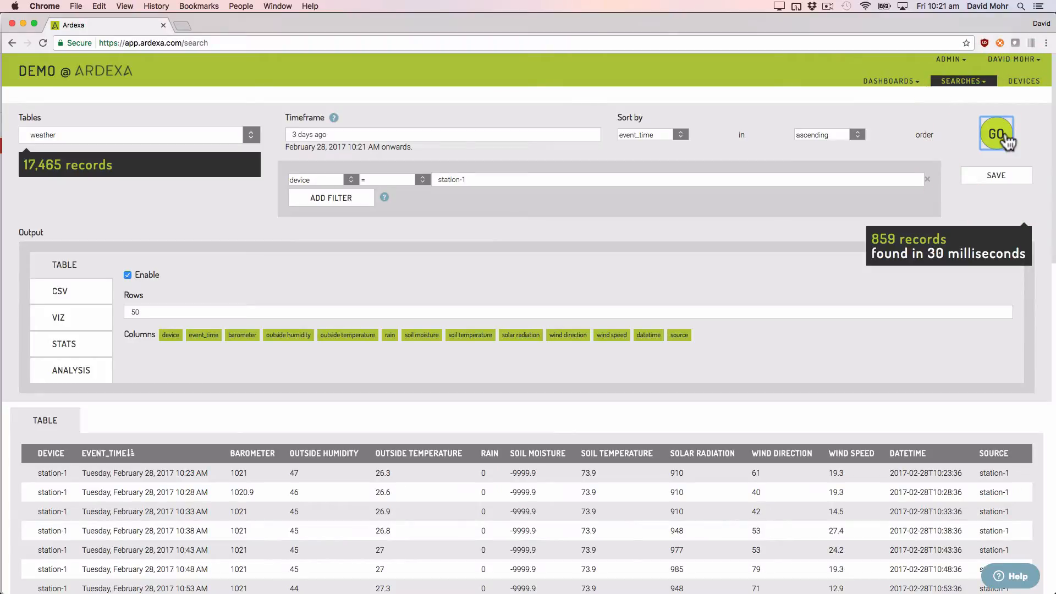
pyautogui.scroll(-5, 1007, 141)
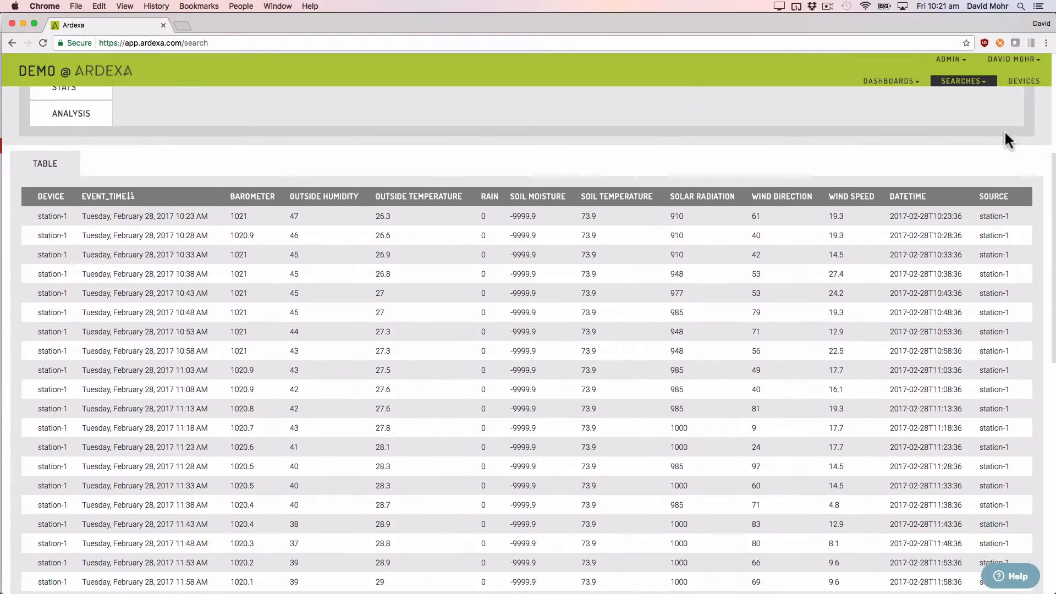
pyautogui.scroll(5, 1004, 130)
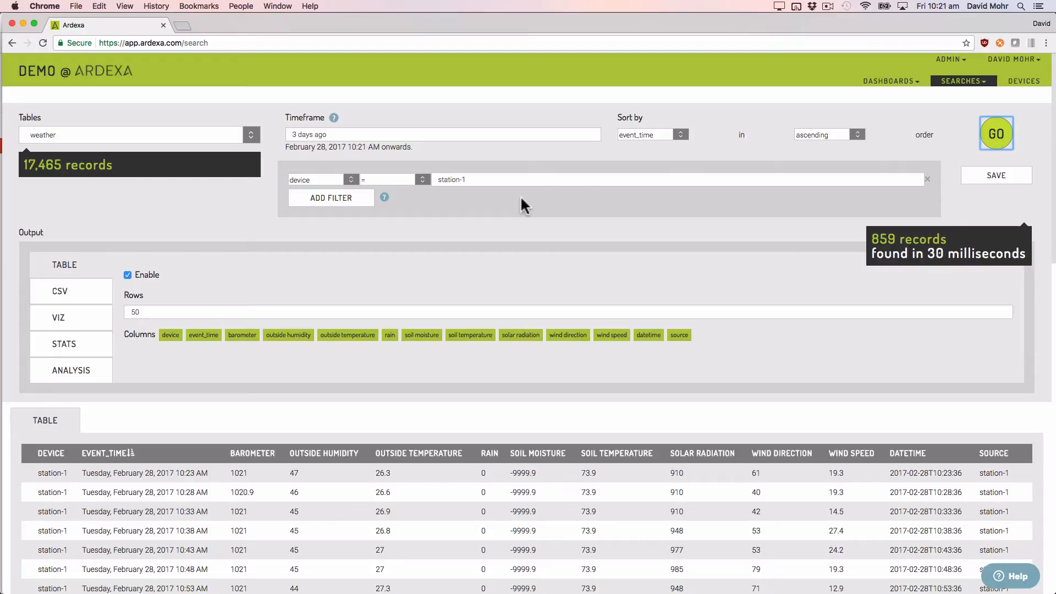
# Step: Enable CSV output for the search, rerun it and download the CSV file
pyautogui.click(88, 284)
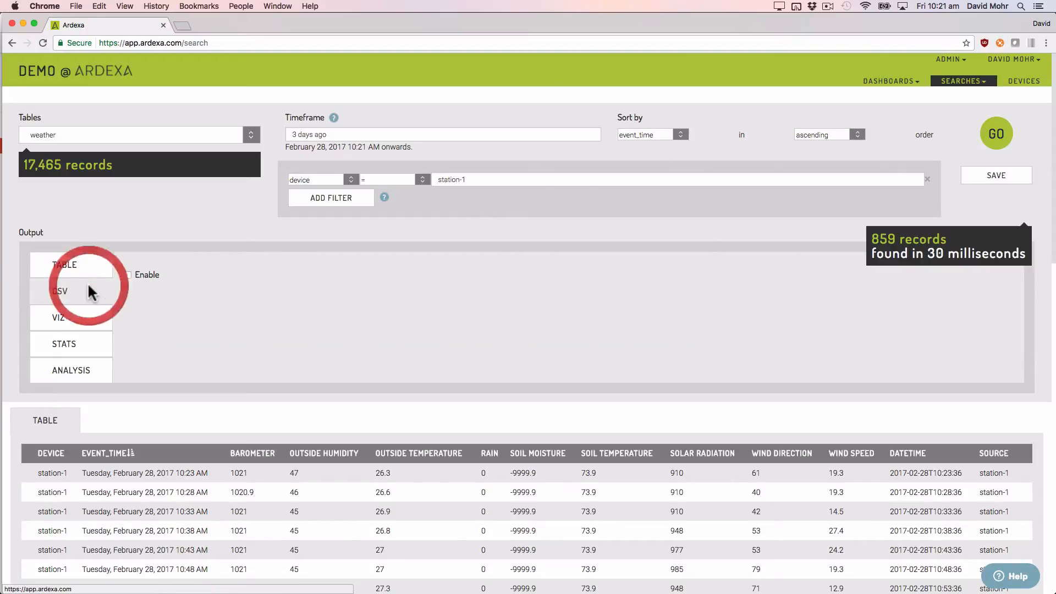
pyautogui.click(137, 277)
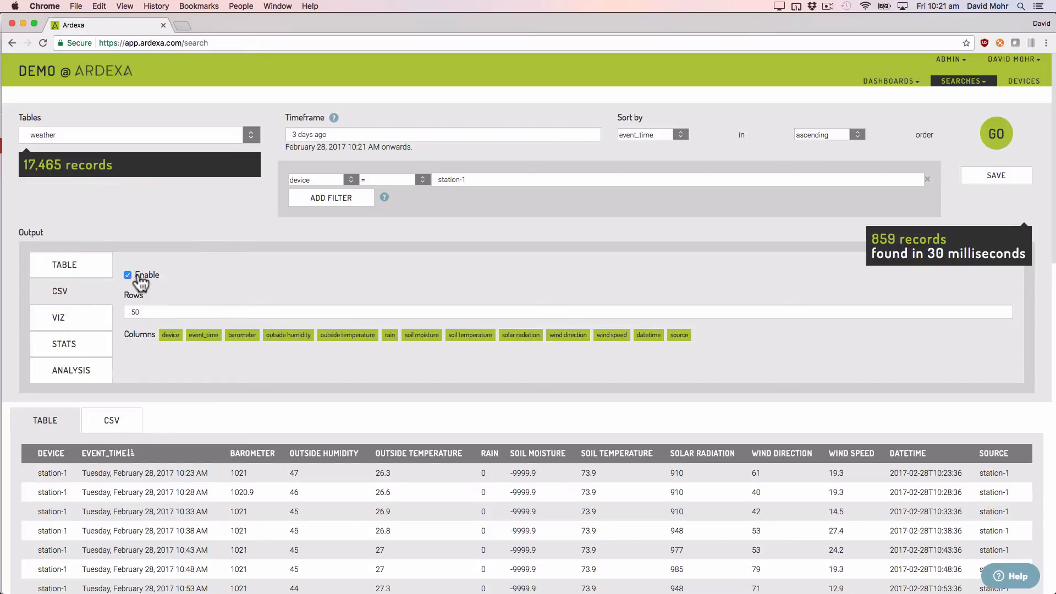
pyautogui.click(997, 133)
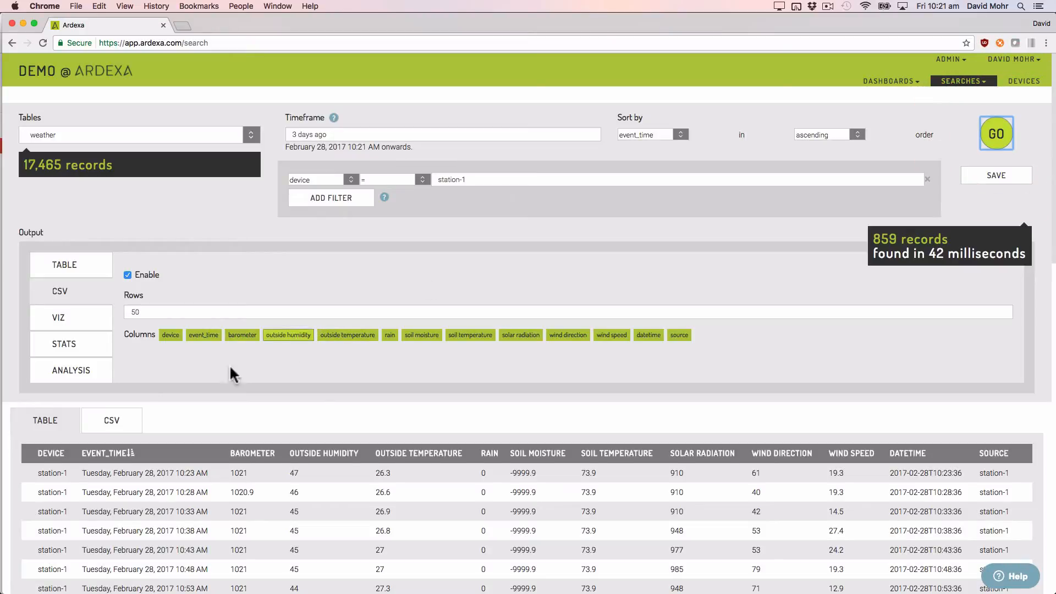
pyautogui.click(119, 419)
pyautogui.click(97, 456)
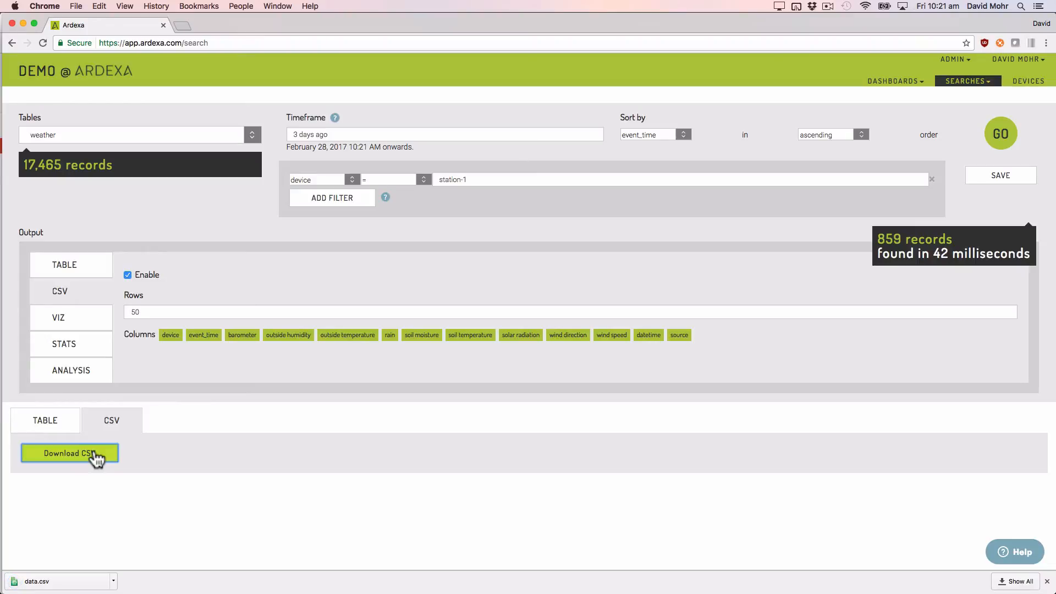
# Step: Enable the visualization output with outside temperature as its field, rerun the search and display the chart
pyautogui.click(85, 319)
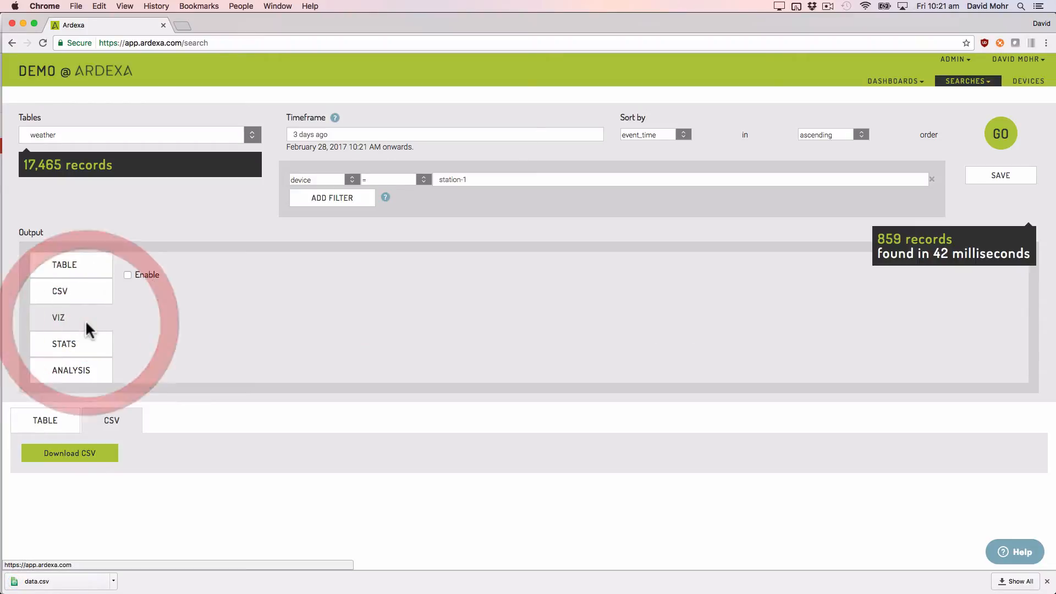
pyautogui.click(128, 275)
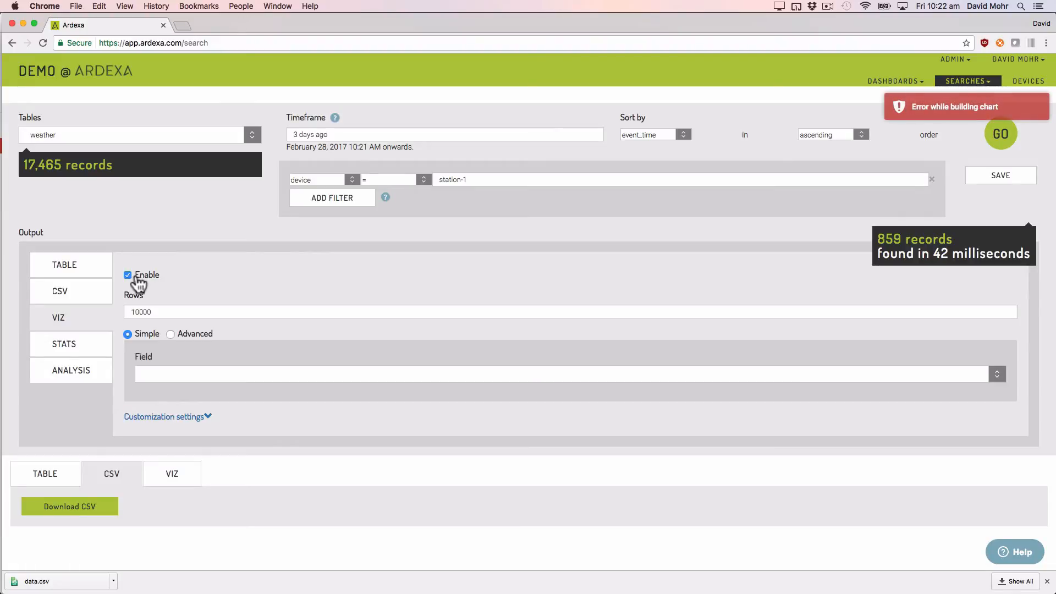
pyautogui.click(158, 372)
pyautogui.click(185, 421)
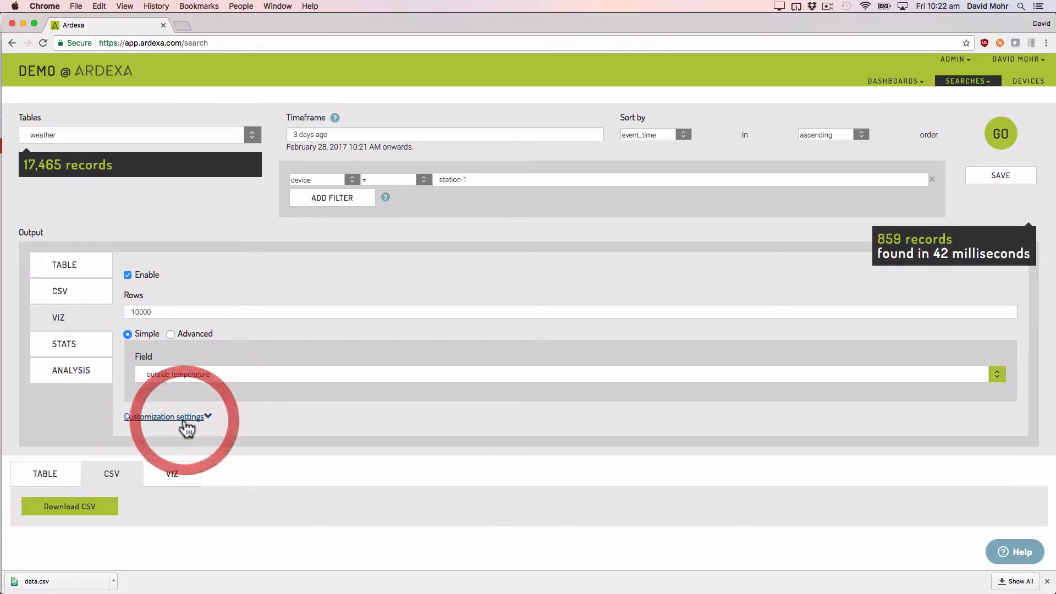
pyautogui.click(996, 138)
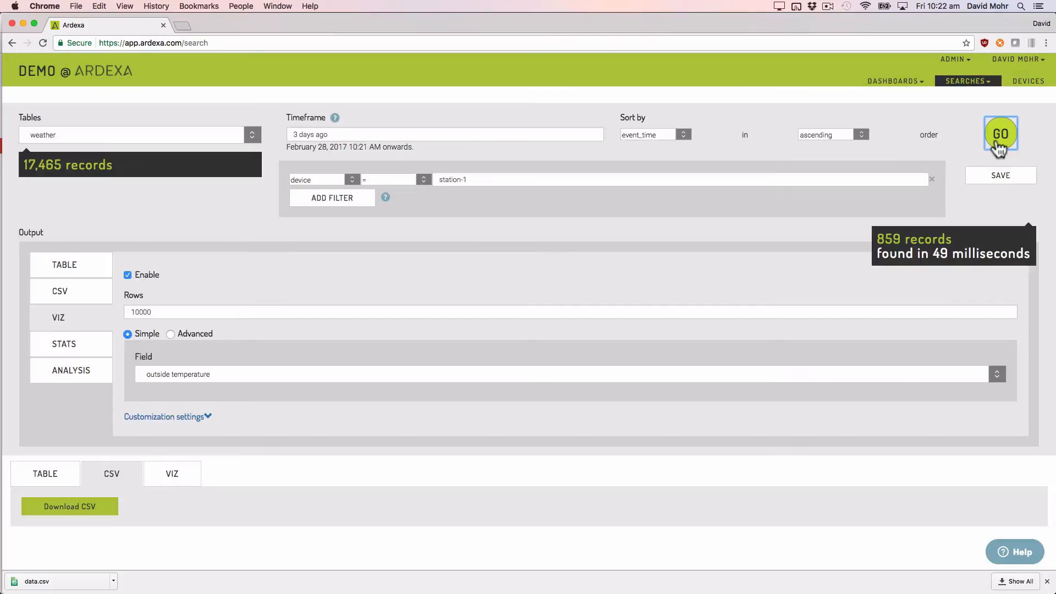
pyautogui.click(173, 464)
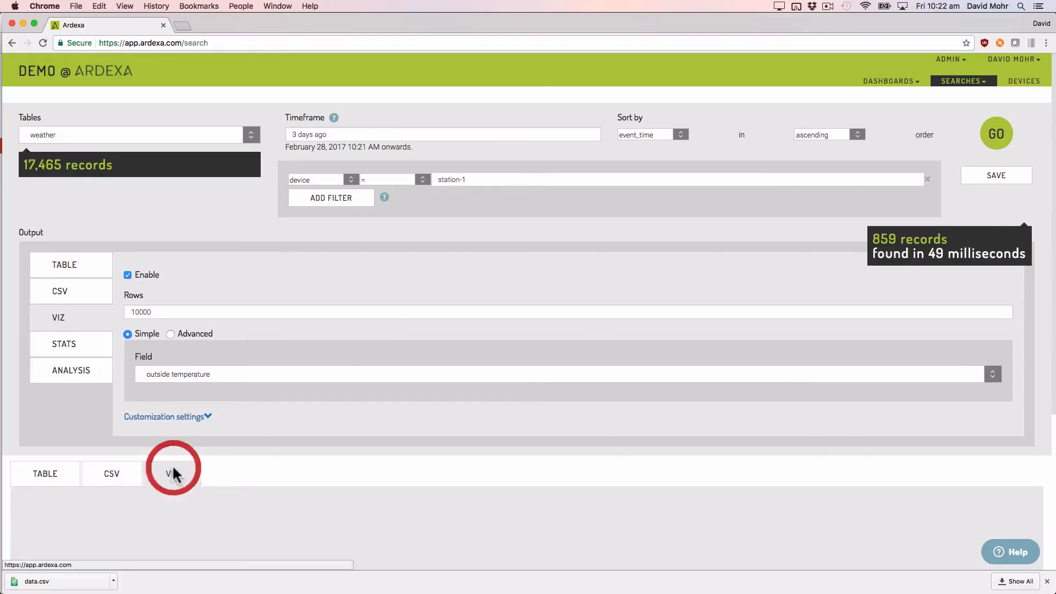
pyautogui.scroll(-3, 269, 440)
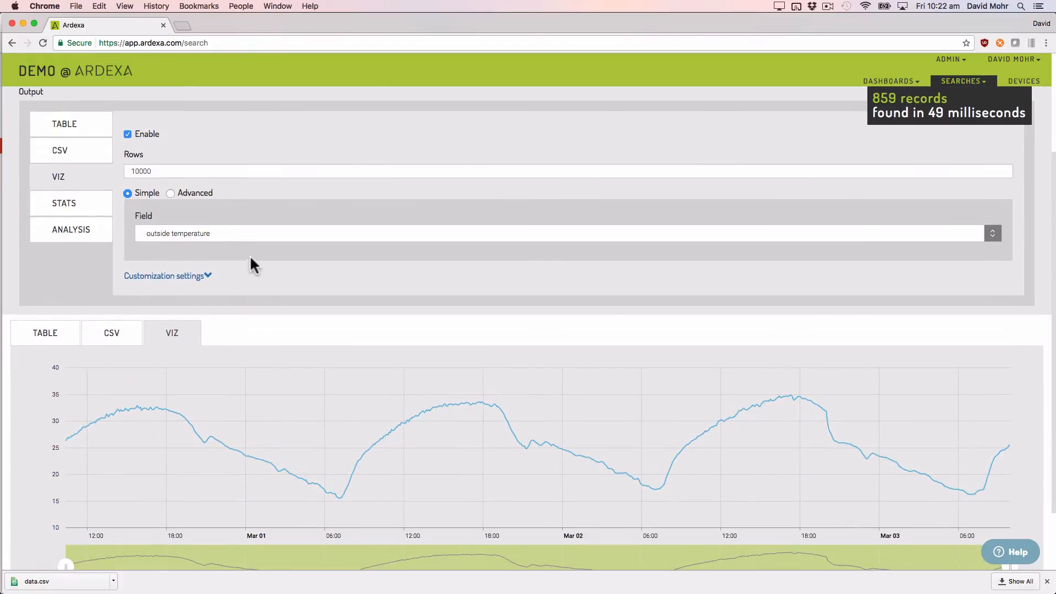
# Step: Switch the chart to advanced mode with multiple datasets, add outside humidity as the second field and rerun the search
pyautogui.click(190, 194)
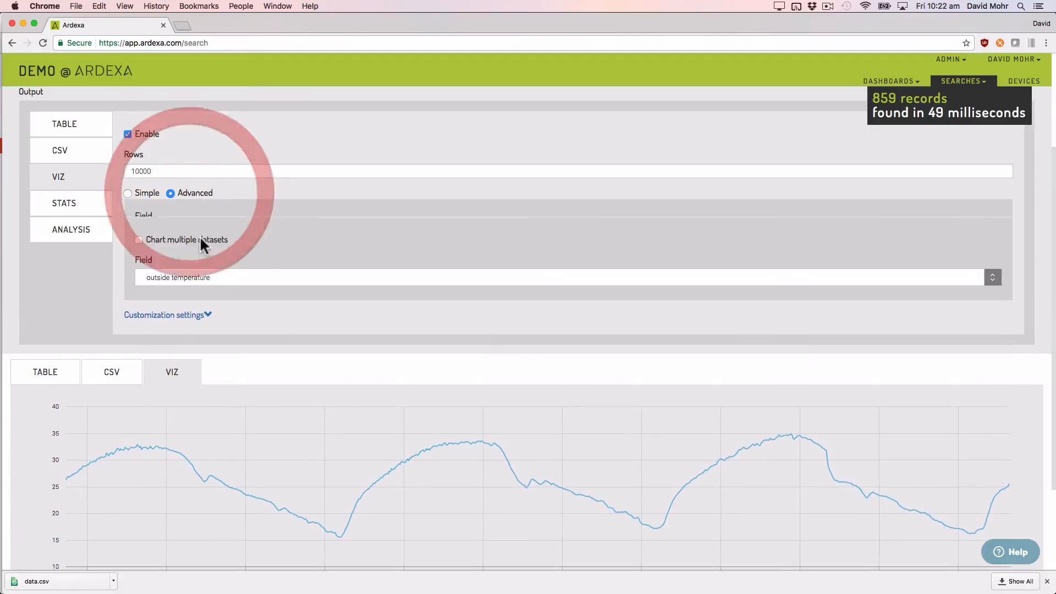
pyautogui.click(184, 222)
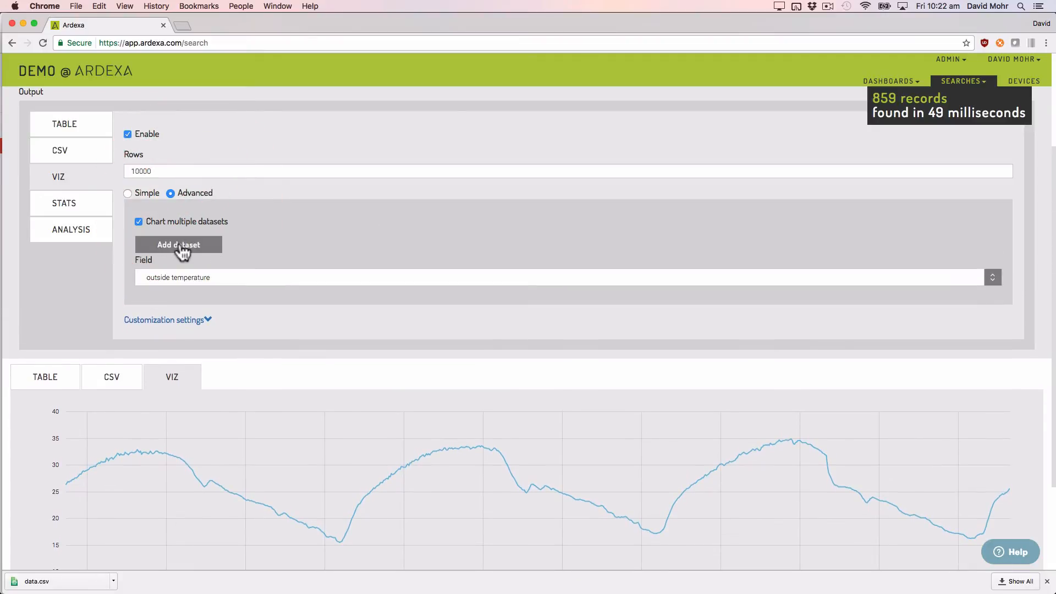
pyautogui.click(178, 245)
pyautogui.click(186, 323)
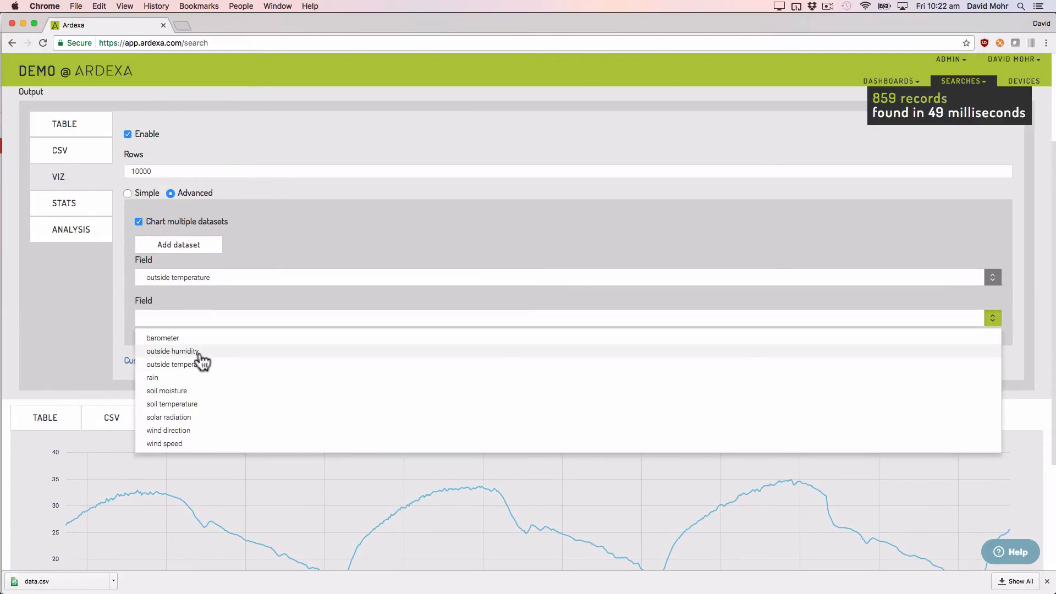
pyautogui.click(201, 352)
pyautogui.scroll(5, 645, 258)
pyautogui.click(998, 134)
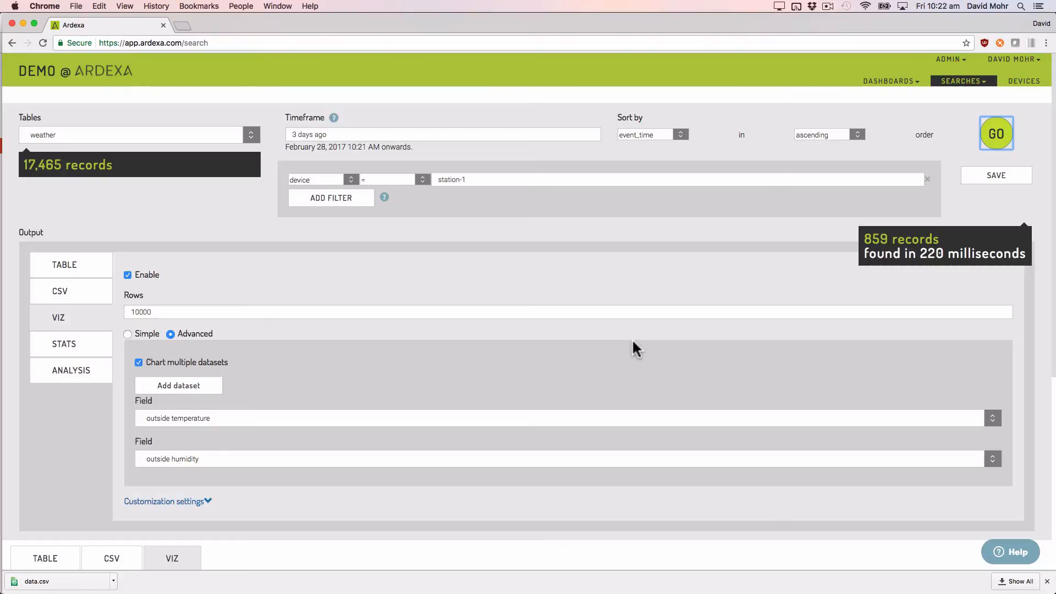
pyautogui.scroll(5, 633, 342)
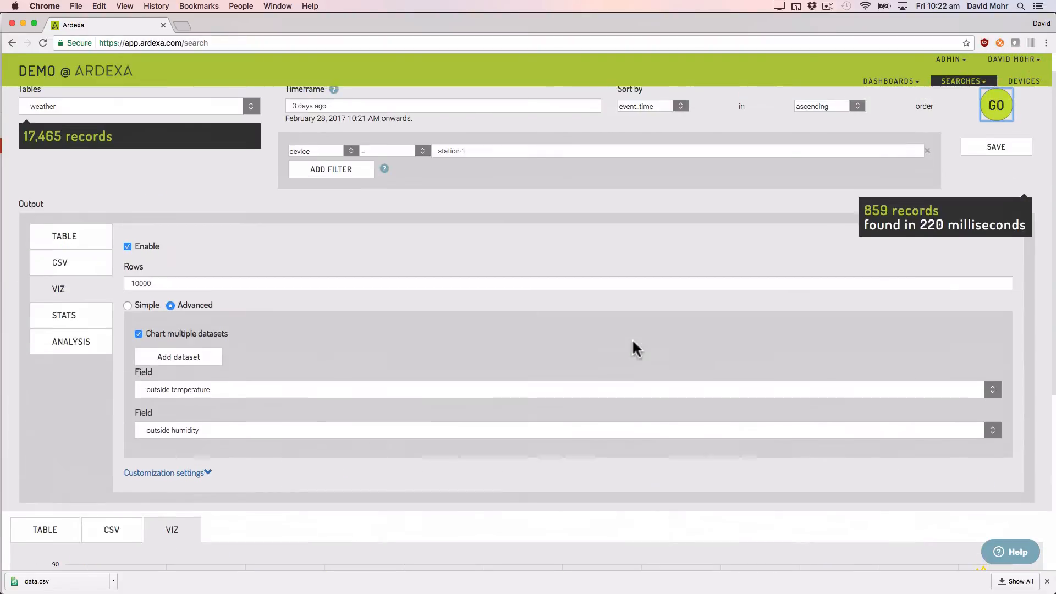
# Step: Enable the statistics output for the outside temperature field with type extended_stats
pyautogui.click(88, 321)
pyautogui.click(144, 247)
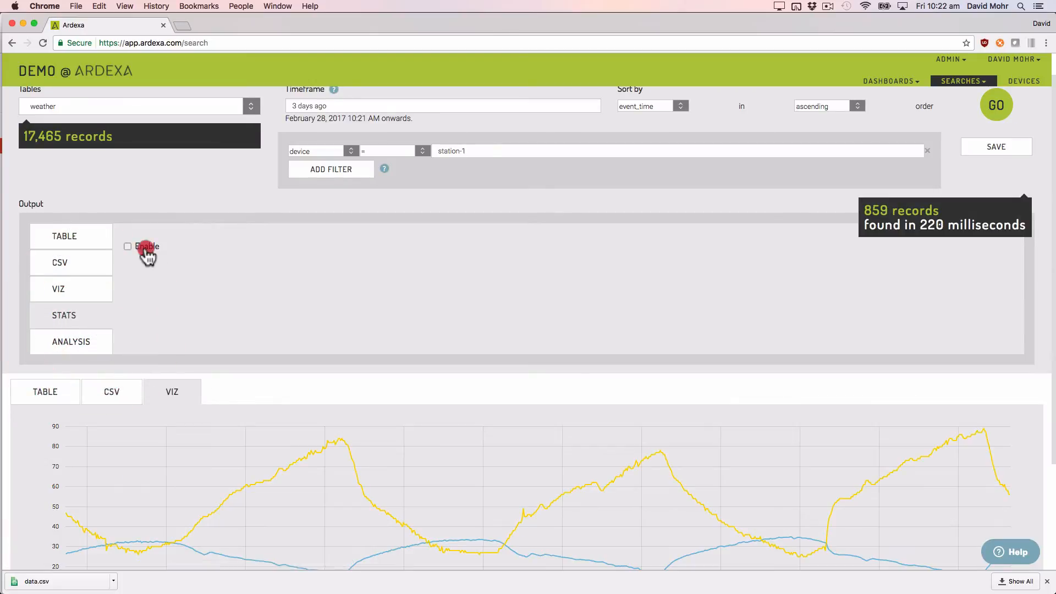
pyautogui.click(158, 283)
pyautogui.click(177, 329)
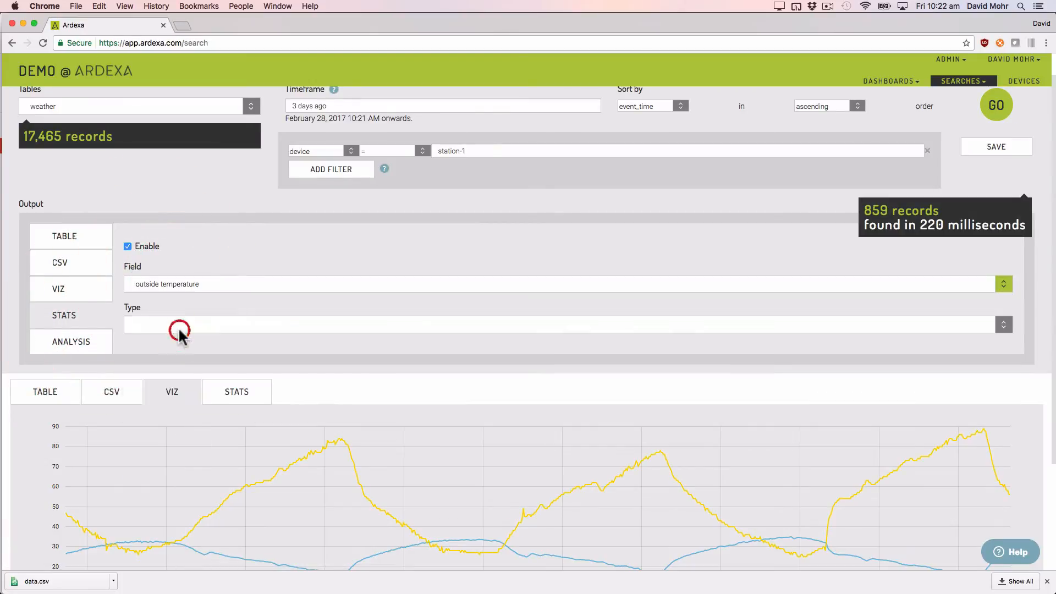
pyautogui.click(192, 325)
pyautogui.click(187, 365)
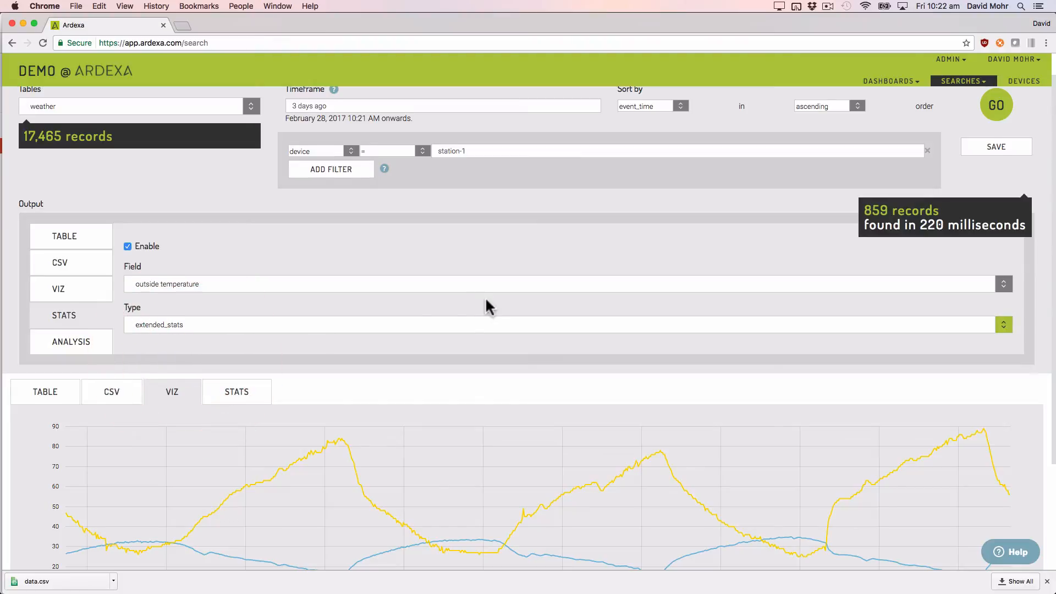
# Step: Rerun the search and display the statistics results for outside temperature
pyautogui.scroll(1, 748, 236)
pyautogui.click(998, 133)
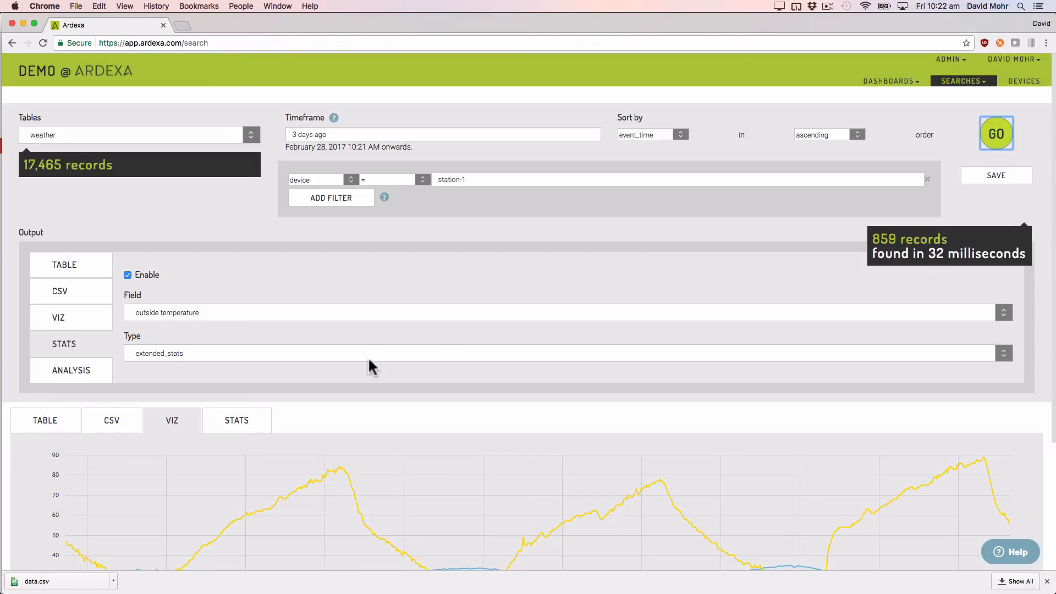
pyautogui.click(248, 422)
pyautogui.scroll(-3, 249, 421)
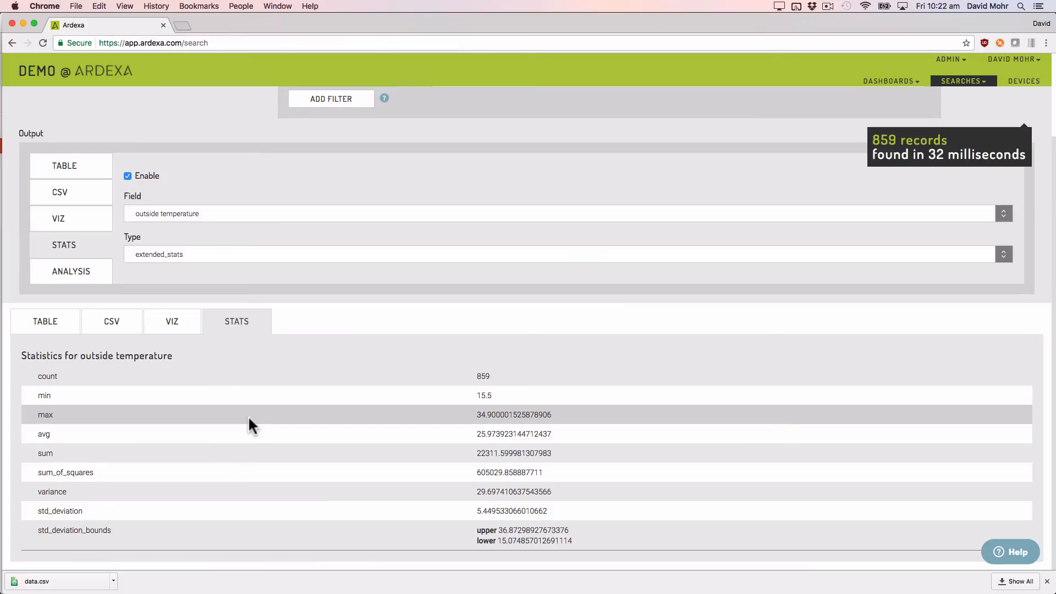
# Step: Enable the analysis output for outside temperature with type date_histogram, interval hour and avg as the visualized value
pyautogui.click(87, 272)
pyautogui.click(144, 177)
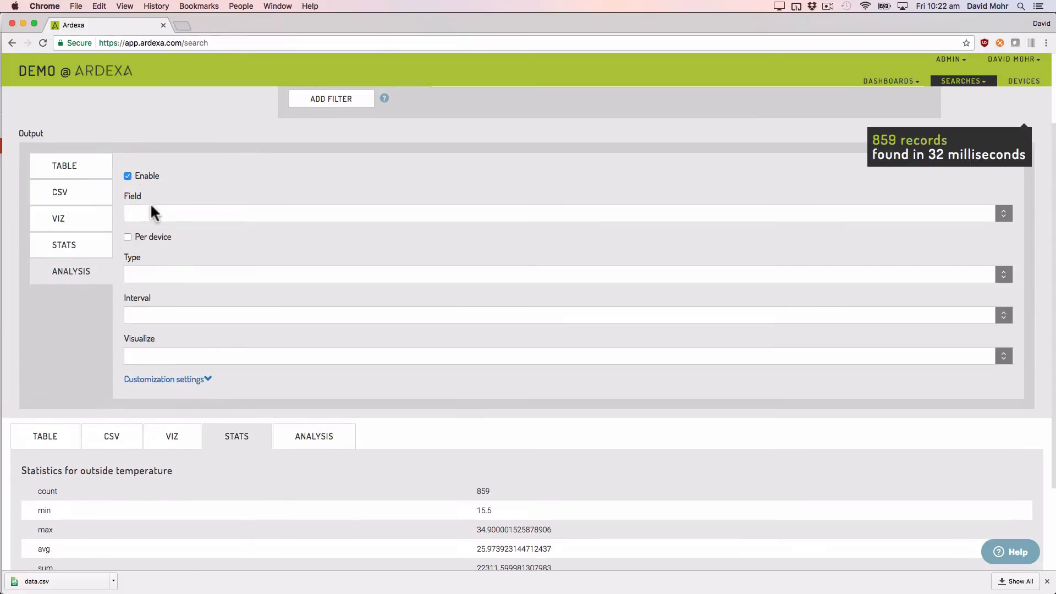
pyautogui.click(151, 212)
pyautogui.click(183, 263)
pyautogui.click(153, 273)
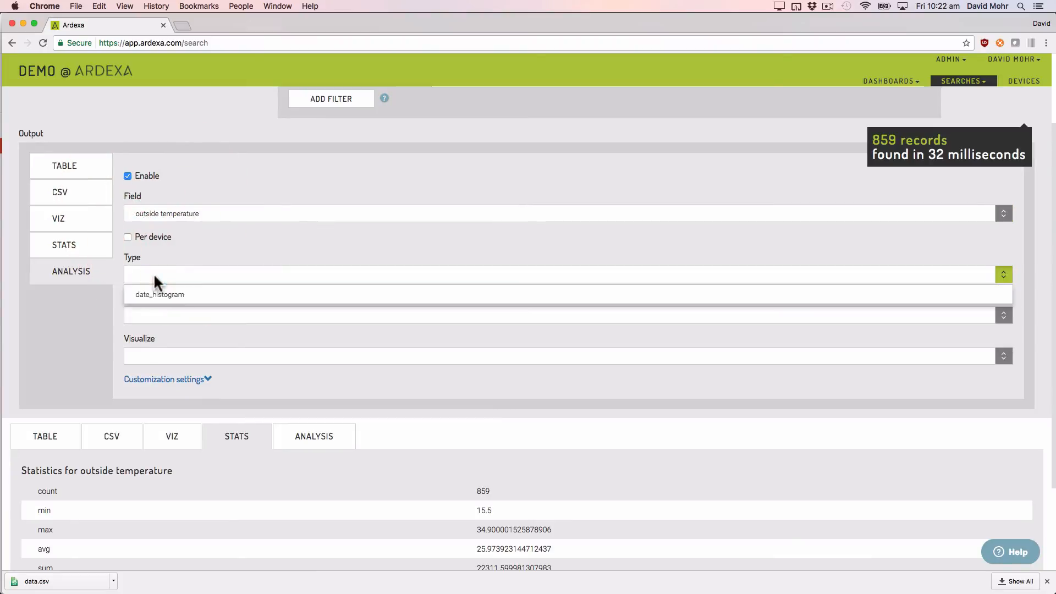
pyautogui.click(161, 294)
pyautogui.click(157, 314)
pyautogui.click(159, 333)
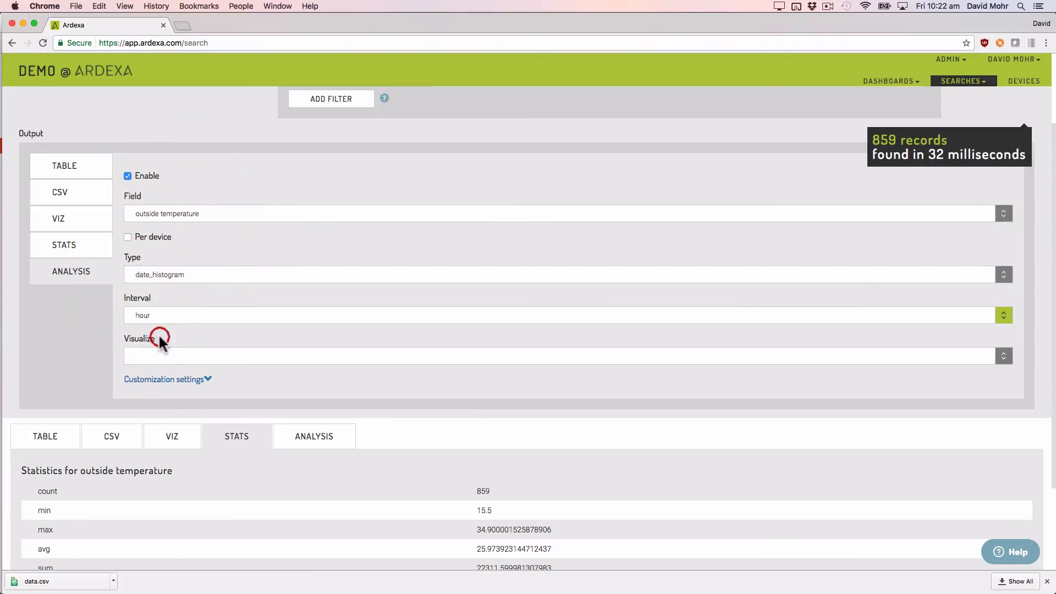
pyautogui.click(155, 356)
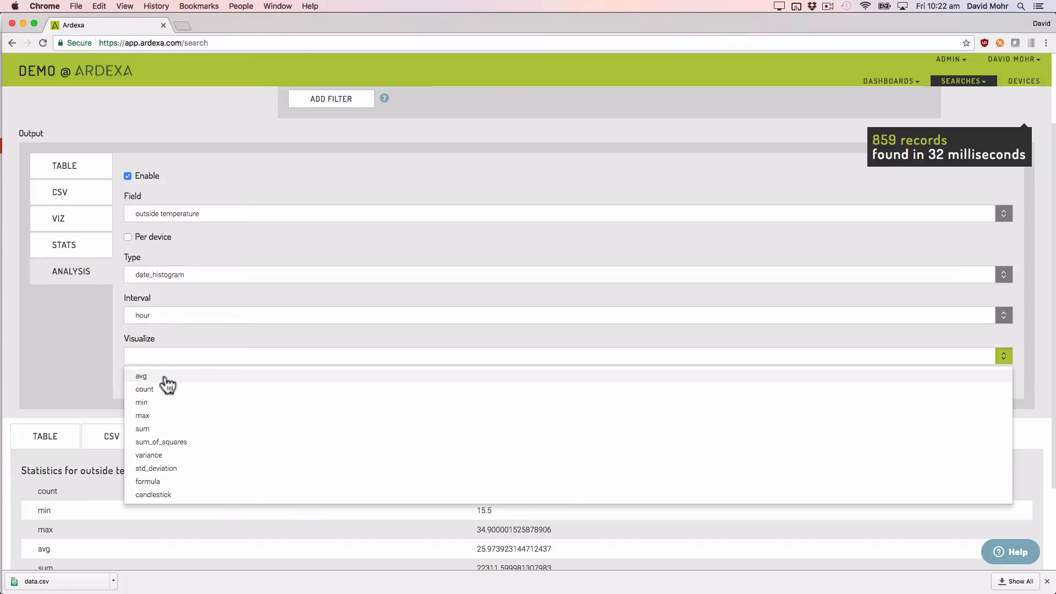
pyautogui.click(168, 379)
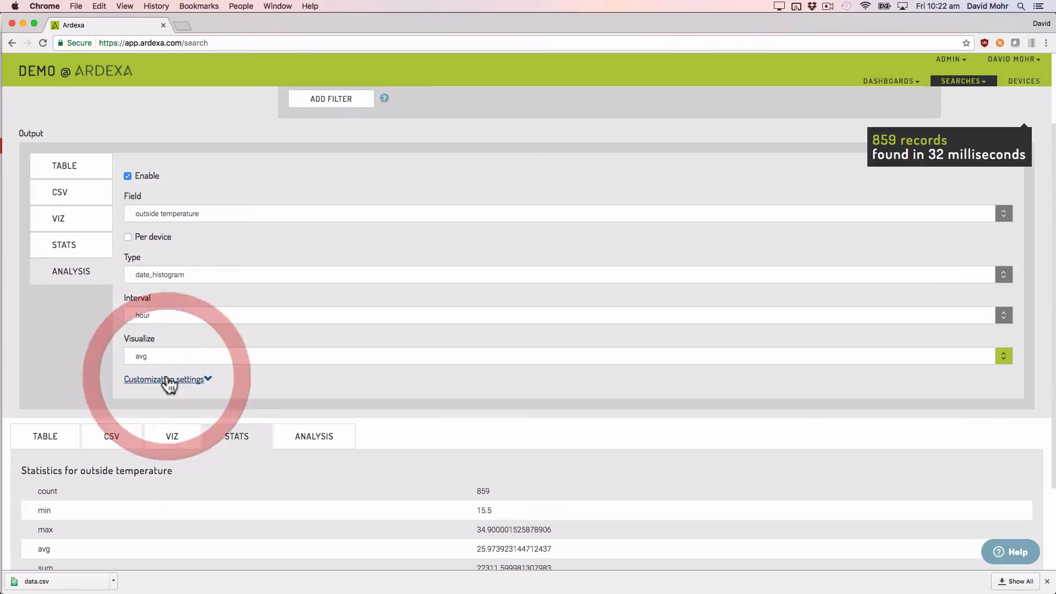
# Step: Rerun the search and display the analysis chart of hourly average outside temperature
pyautogui.scroll(1, 649, 199)
pyautogui.scroll(3, 648, 199)
pyautogui.click(996, 134)
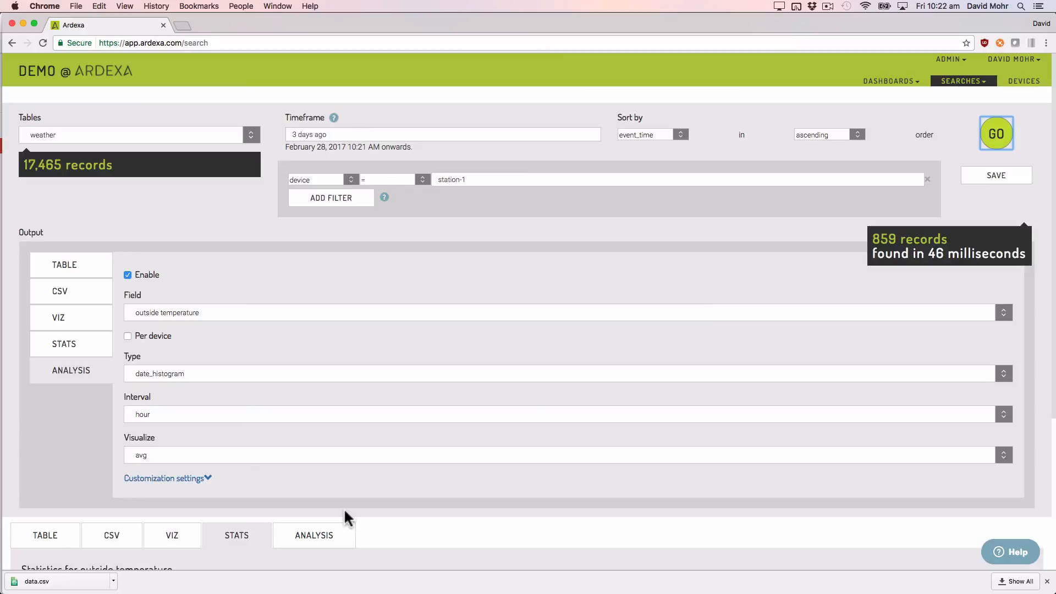
pyautogui.click(324, 526)
pyautogui.scroll(-5, 323, 526)
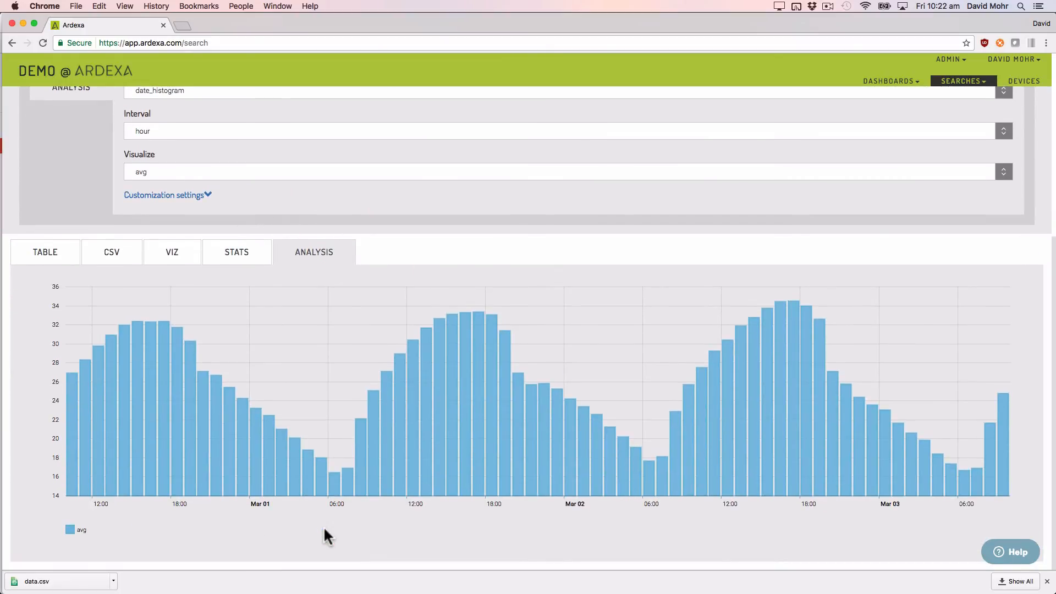
# Step: Remove the station-1 device filter, enable the per-device analysis and rerun the search to compare the stations in the chart
pyautogui.scroll(5, 323, 526)
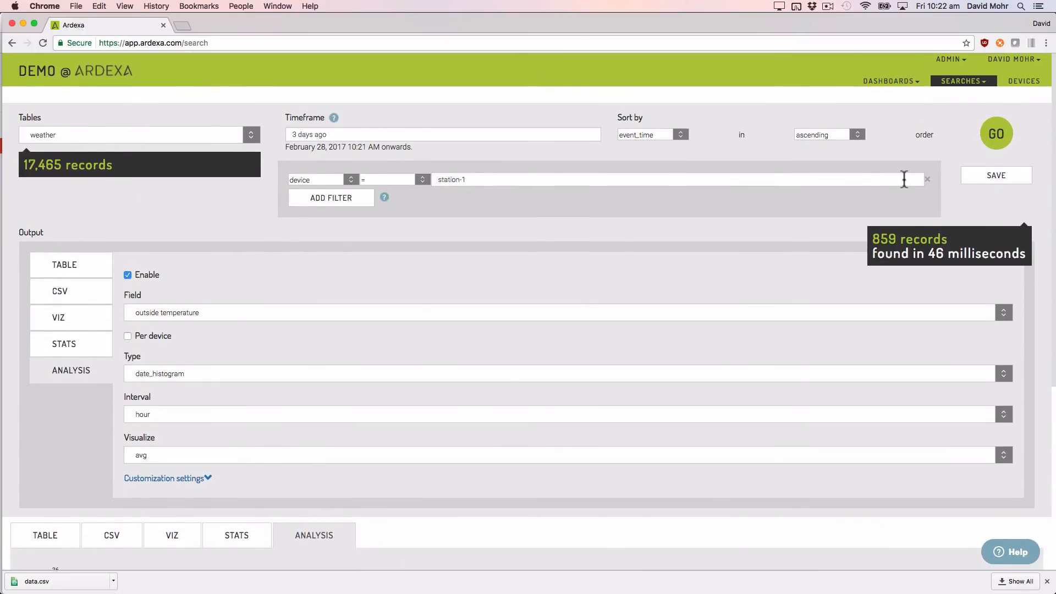
pyautogui.click(930, 186)
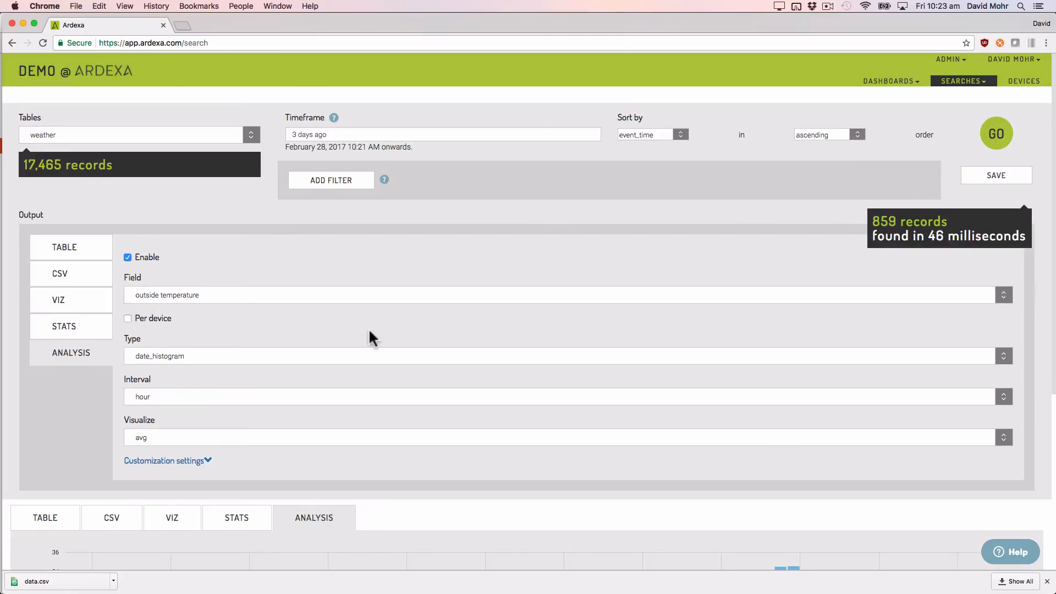
pyautogui.click(128, 318)
pyautogui.click(996, 134)
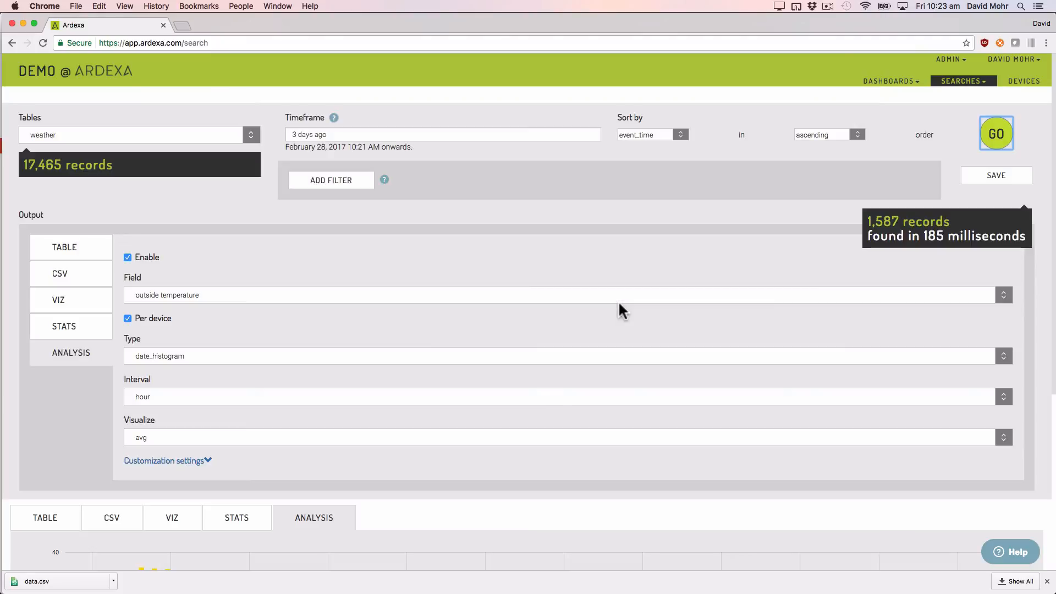
pyautogui.scroll(-5, 619, 303)
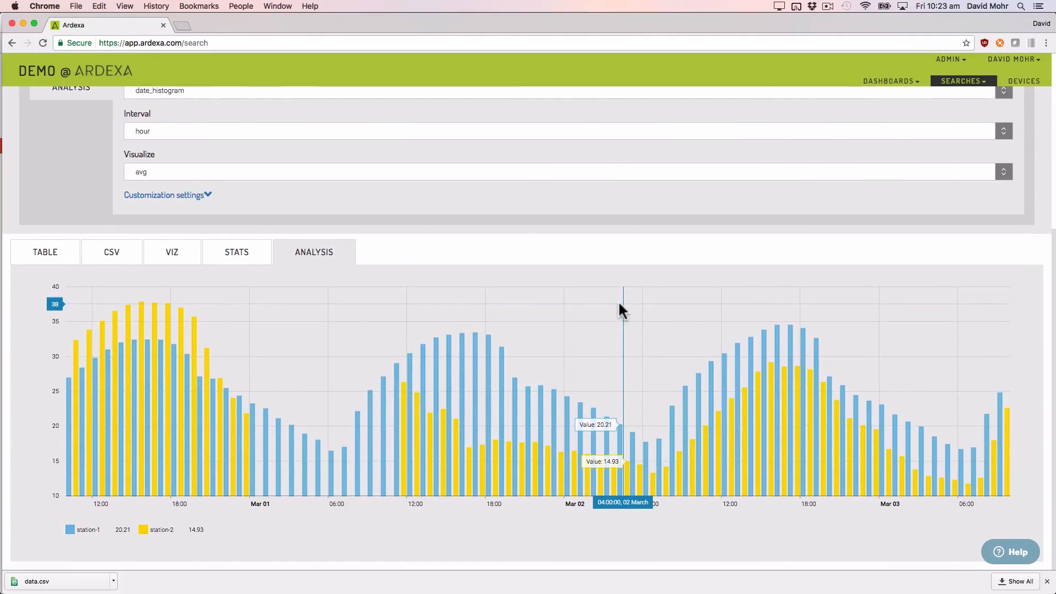
# Step: Save the search with the description "Weather Stations" and share it
pyautogui.scroll(5, 620, 306)
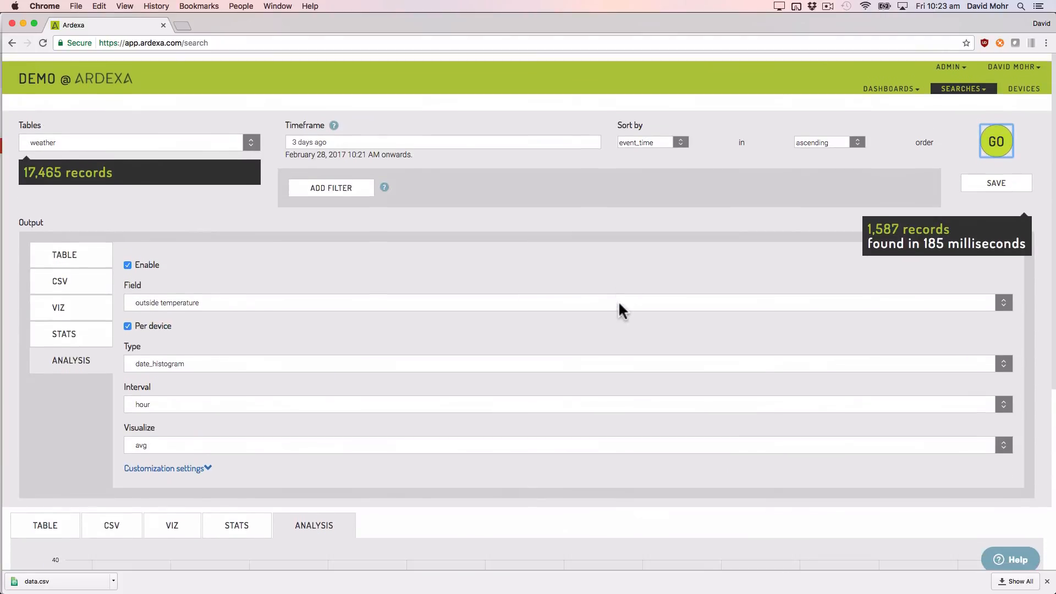
pyautogui.click(996, 175)
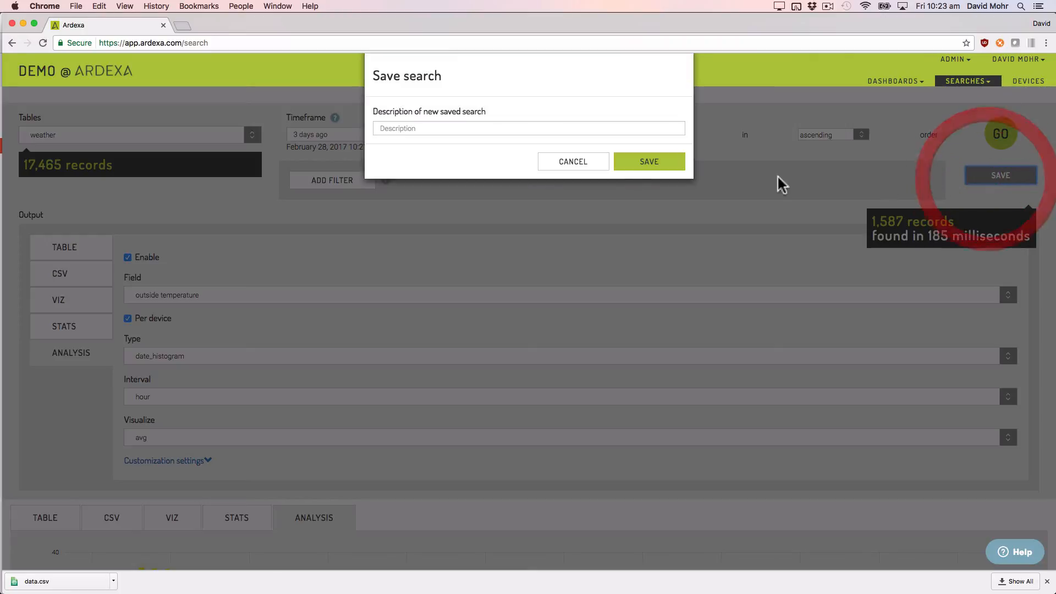
pyautogui.click(562, 150)
pyautogui.write('Wea')
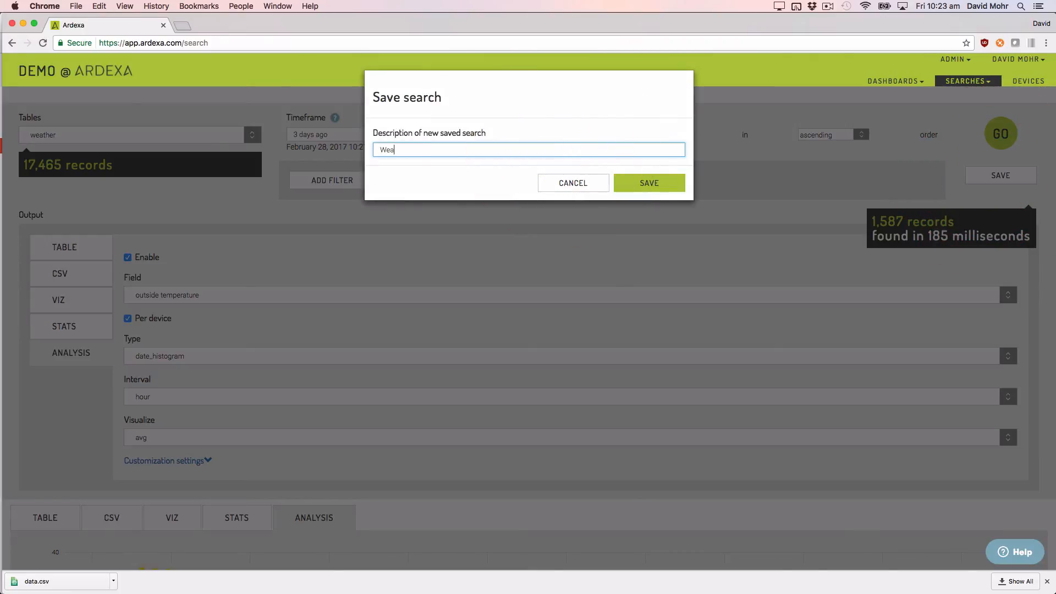
pyautogui.write('ther Stations')
pyautogui.click(641, 190)
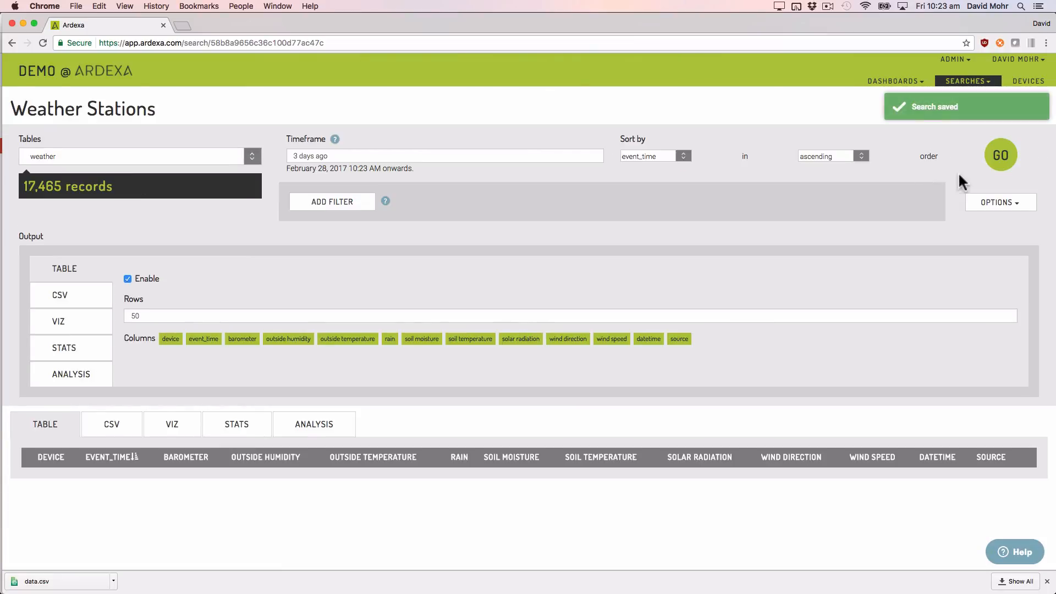
pyautogui.click(1005, 203)
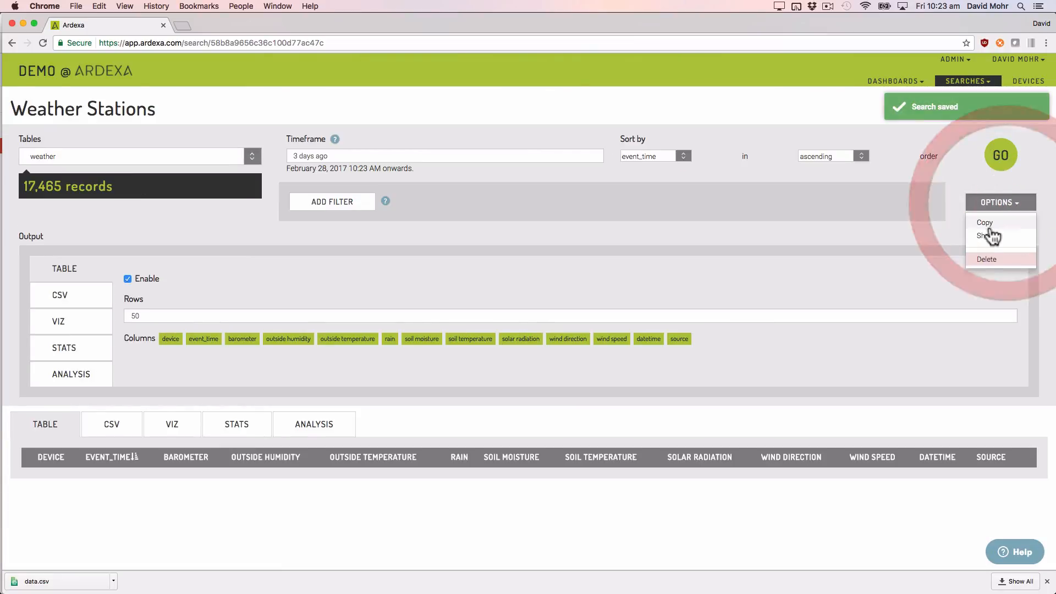
pyautogui.click(989, 234)
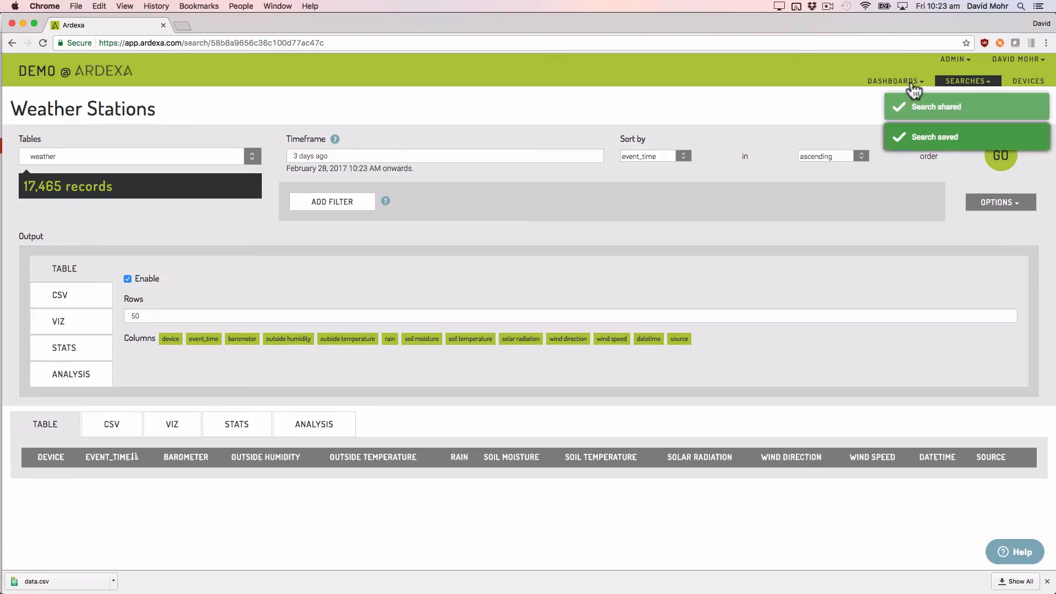
# Step: Start a new dashboard and add a search card to it
pyautogui.click(889, 83)
pyautogui.click(850, 97)
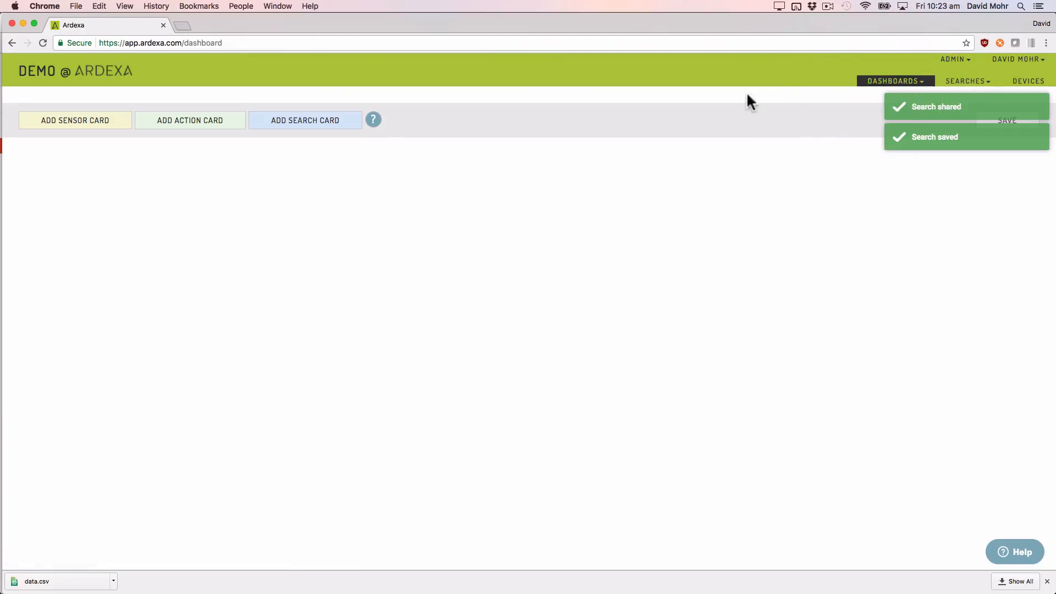
pyautogui.click(329, 122)
# Step: Configure the search card as a saved analysis of Weather Stations, sized four columns by three rows, and save the card
pyautogui.click(167, 155)
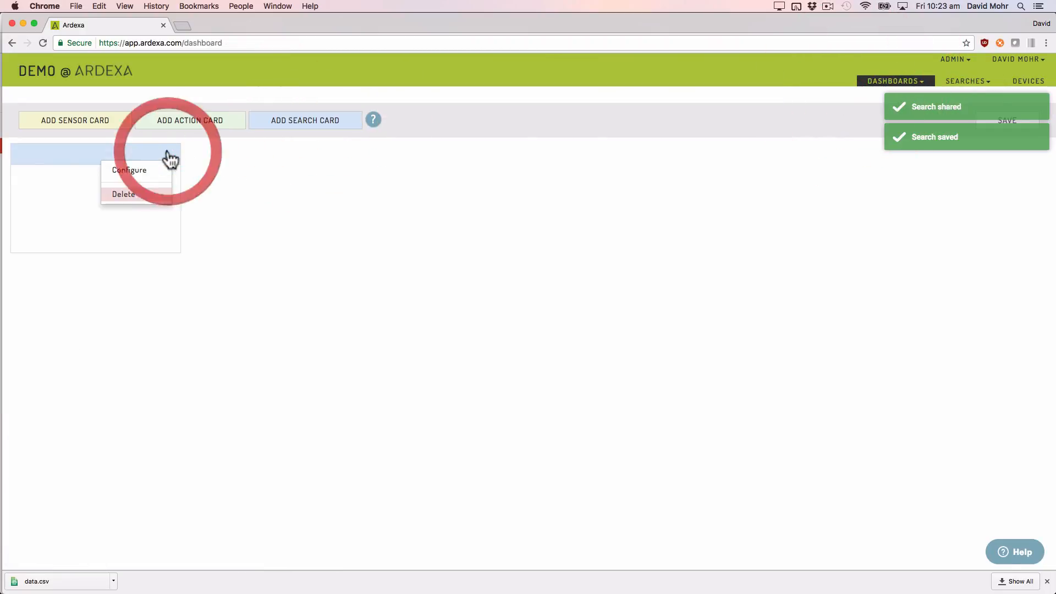
pyautogui.click(149, 169)
pyautogui.click(501, 276)
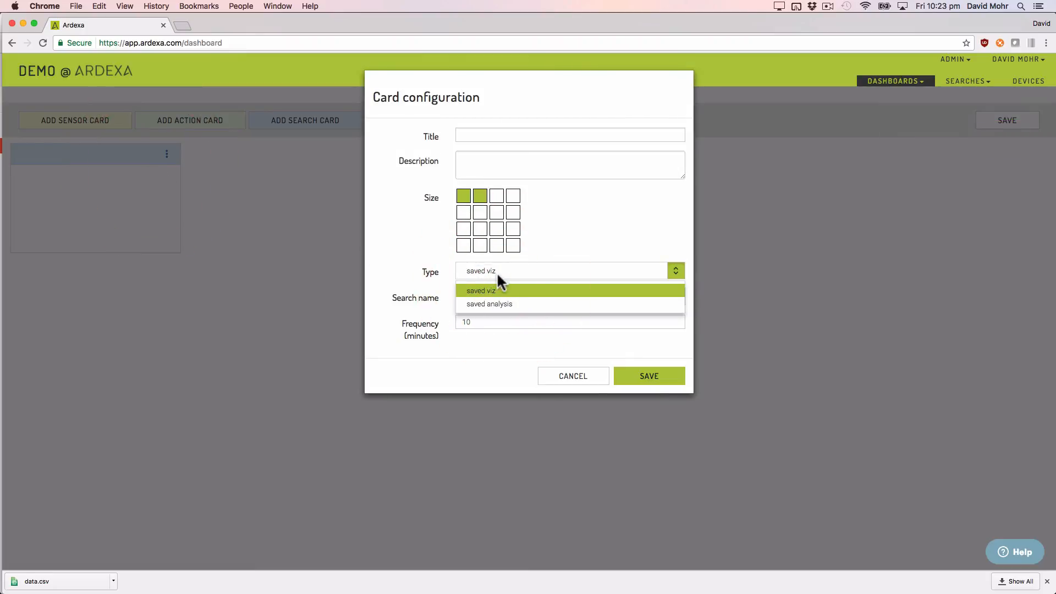
pyautogui.click(498, 304)
pyautogui.click(509, 298)
pyautogui.click(514, 317)
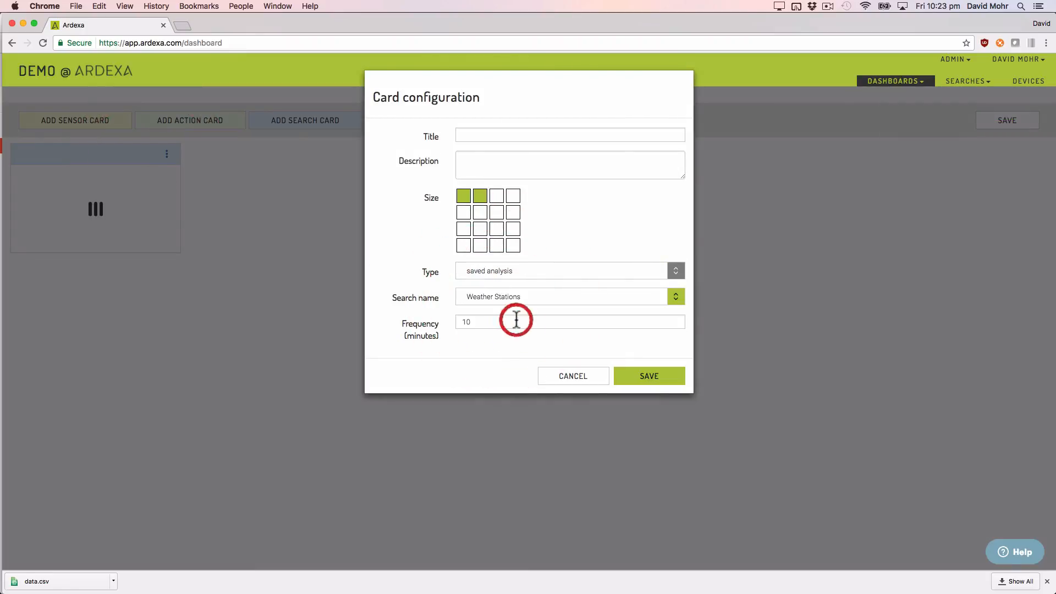
pyautogui.click(512, 229)
pyautogui.click(649, 379)
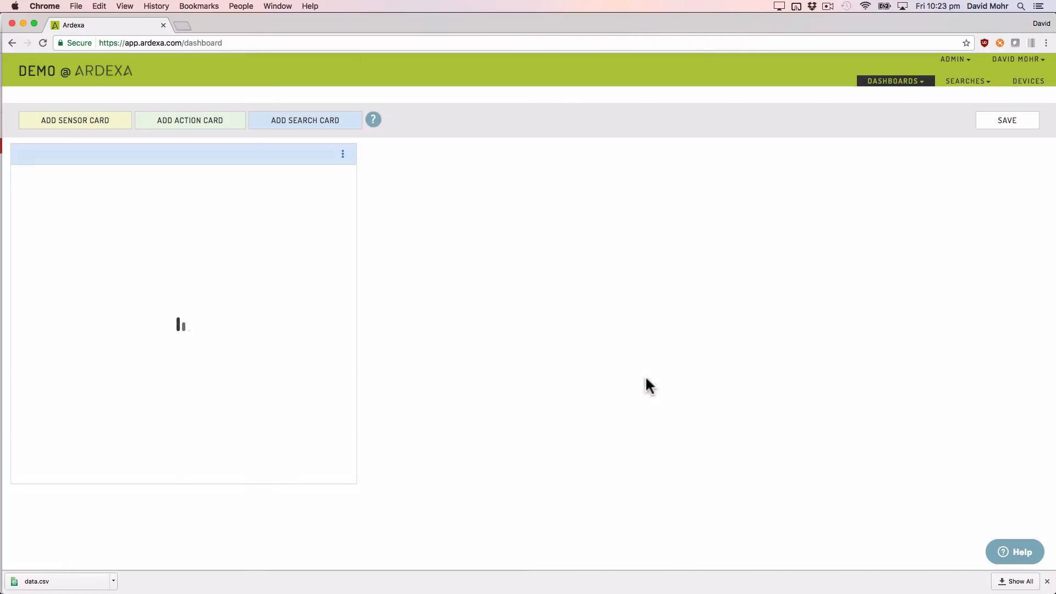